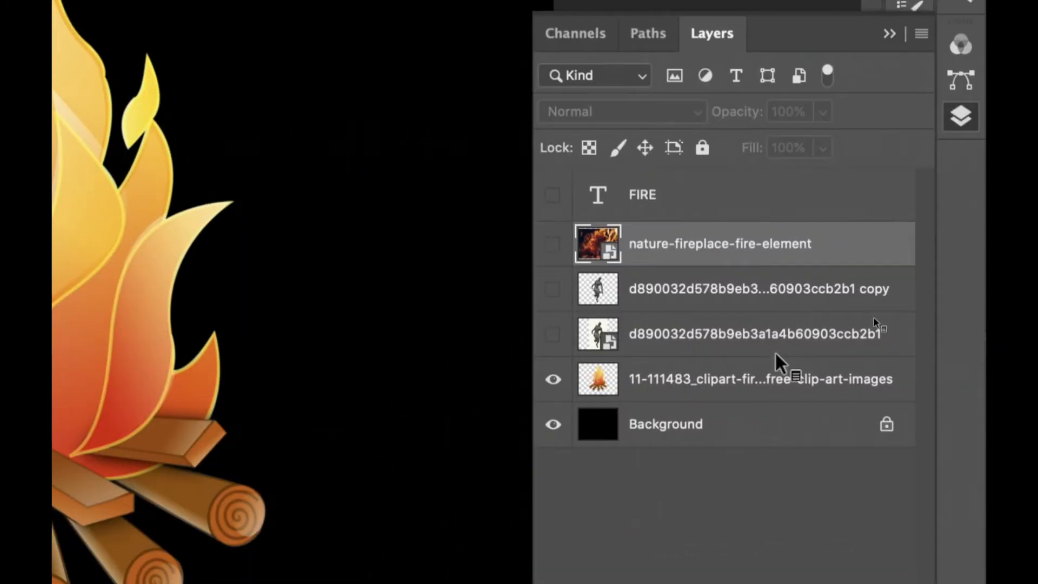
- Place the FIRE text layer below the fireplace photo layer, then show only the photo over the background
{"action": "left_click_drag", "start_coordinate": [615, 199], "coordinate": [621, 260]}
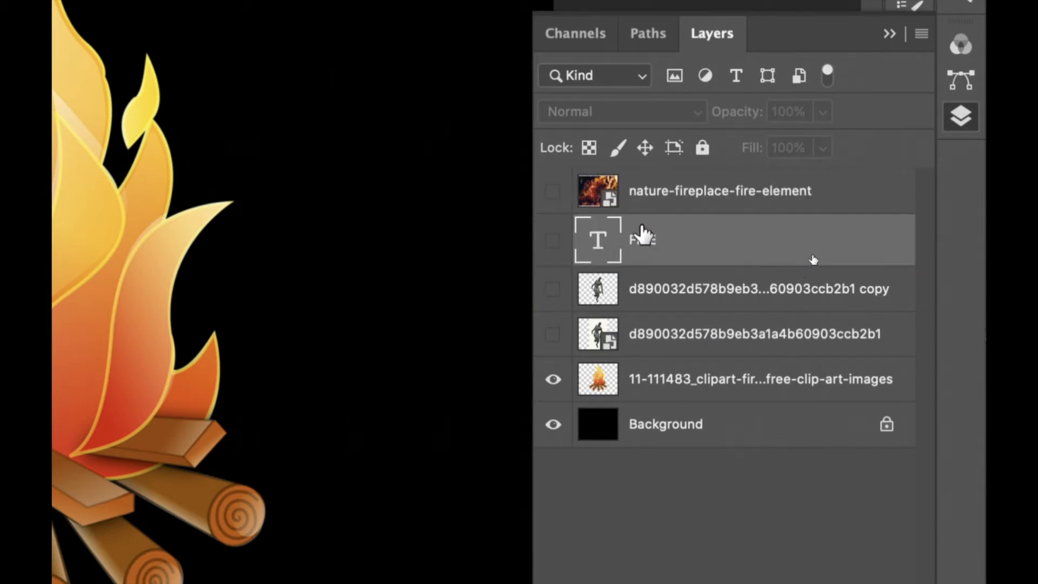
{"action": "left_click", "coordinate": [551, 381]}
{"action": "left_click", "coordinate": [552, 190]}
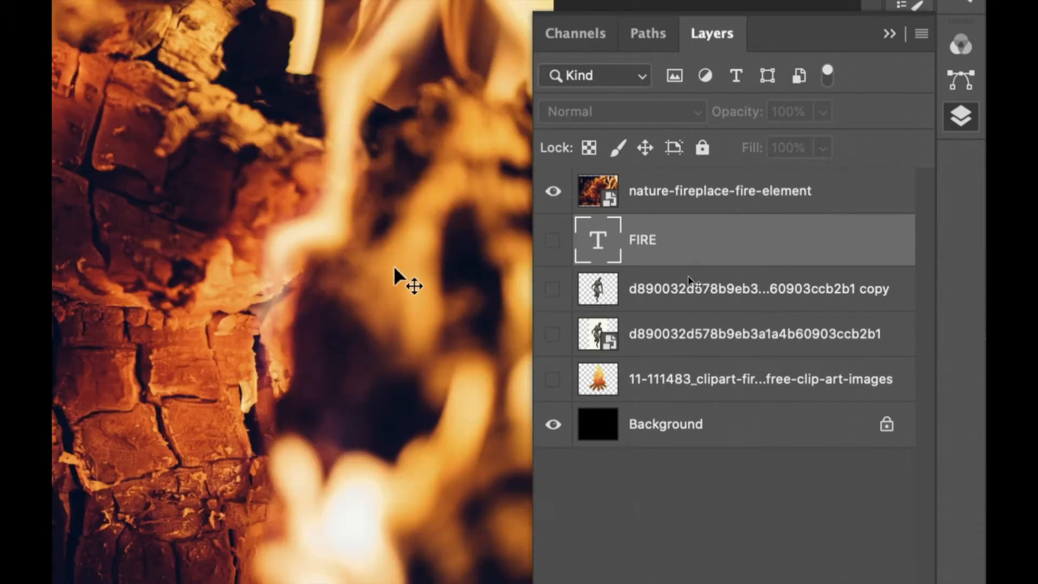
- Toggle the visibility of the text, figure and campfire clip-art layers to review each one
{"action": "key", "text": "super+minus"}
{"action": "key", "text": "super+minus"}
{"action": "key", "text": "super+minus"}
{"action": "key", "text": "super+minus"}
{"action": "key", "text": "super+plus"}
{"action": "key", "text": "super+plus"}
{"action": "key", "text": "super+plus"}
{"action": "key", "text": "super+plus"}
{"action": "key", "text": "super+plus"}
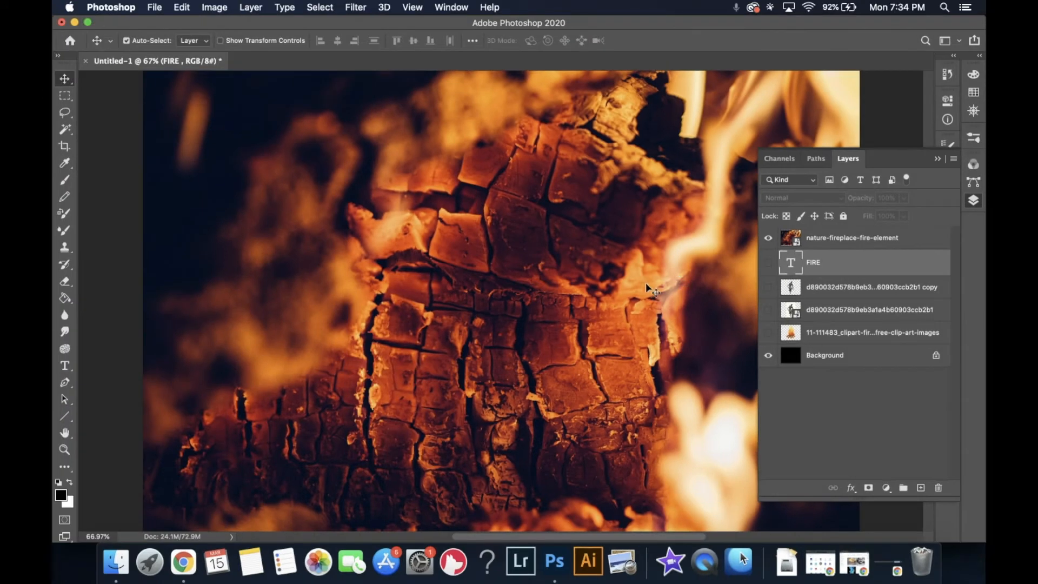
{"action": "left_click", "coordinate": [767, 241]}
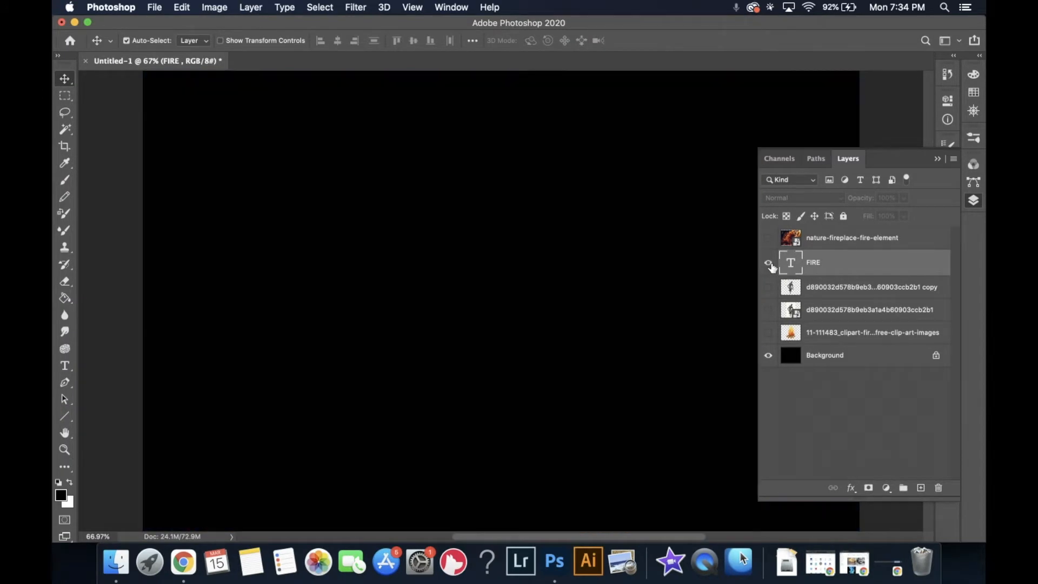
{"action": "left_click", "coordinate": [768, 264]}
{"action": "left_click", "coordinate": [768, 264]}
{"action": "left_click", "coordinate": [768, 287]}
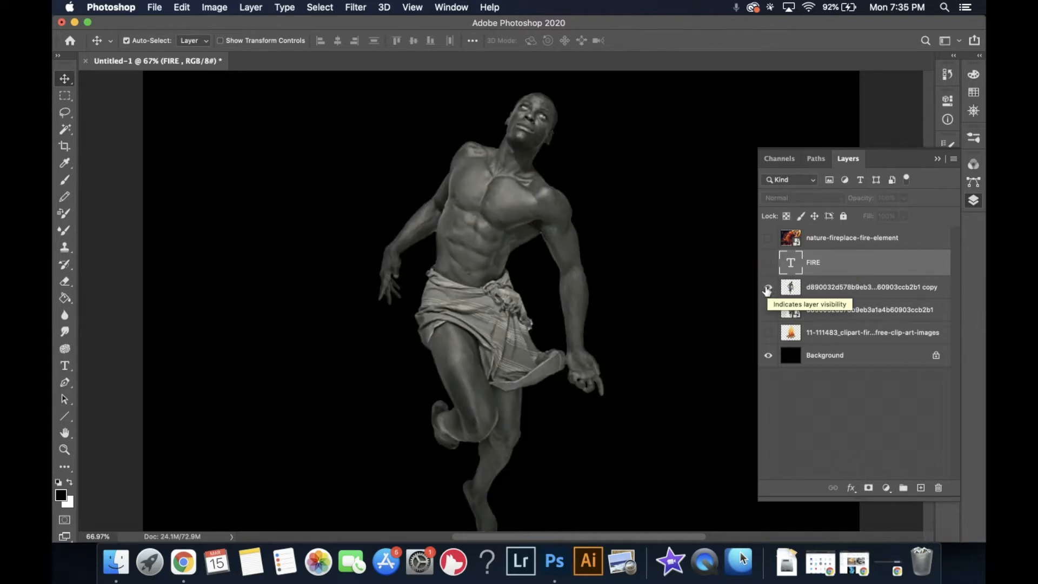
{"action": "left_click", "coordinate": [768, 288]}
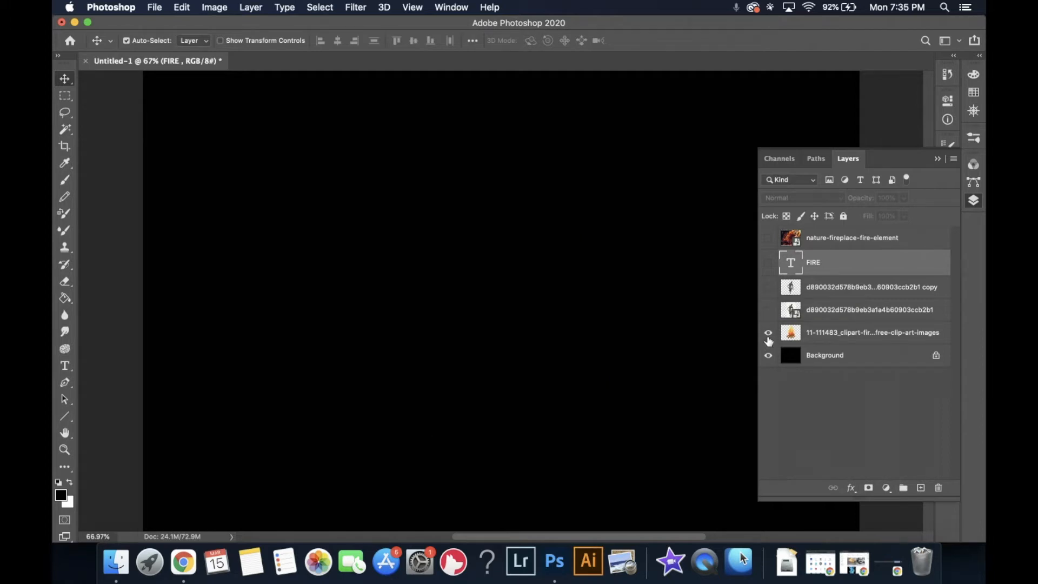
{"action": "scroll", "coordinate": [611, 302], "scroll_direction": "up", "scroll_amount": 2}
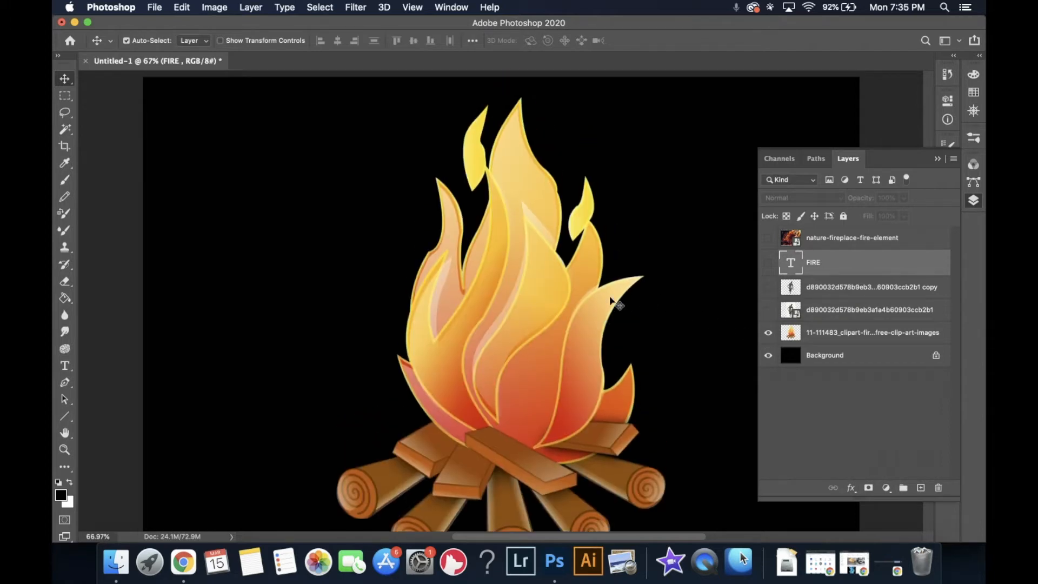
{"action": "scroll", "coordinate": [611, 301], "scroll_direction": "down", "scroll_amount": 2}
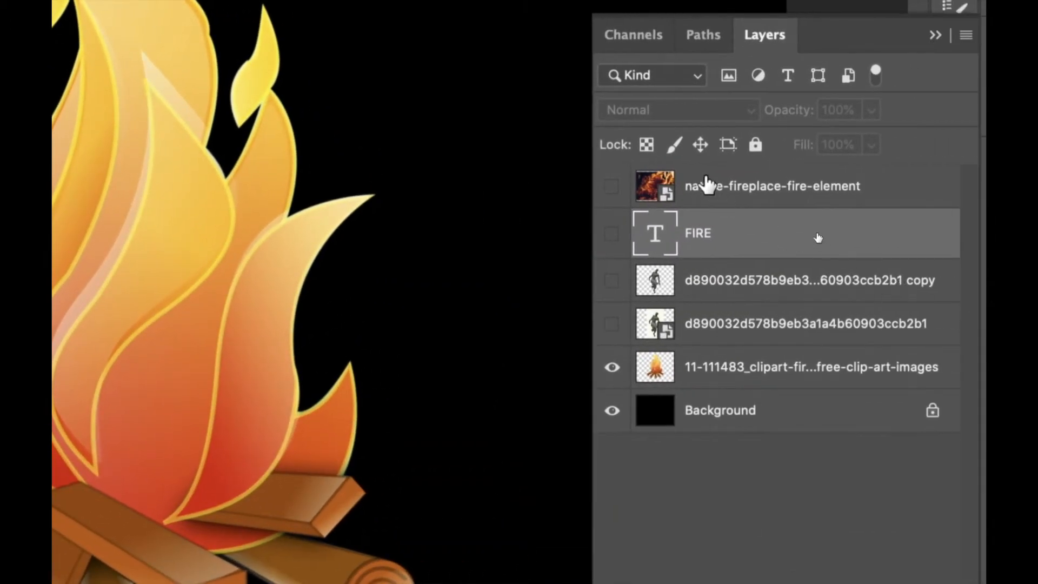
- Move the fireplace photo layer directly above the campfire clip-art and create a clipping mask to it
{"action": "left_click", "coordinate": [704, 187]}
{"action": "left_click", "coordinate": [612, 186]}
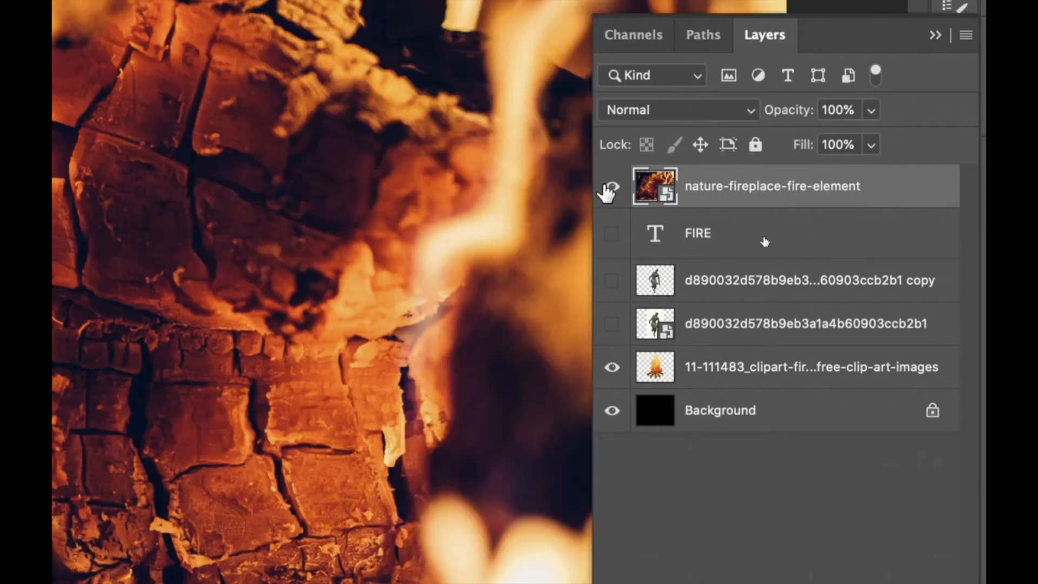
{"action": "left_click_drag", "start_coordinate": [723, 194], "coordinate": [721, 351]}
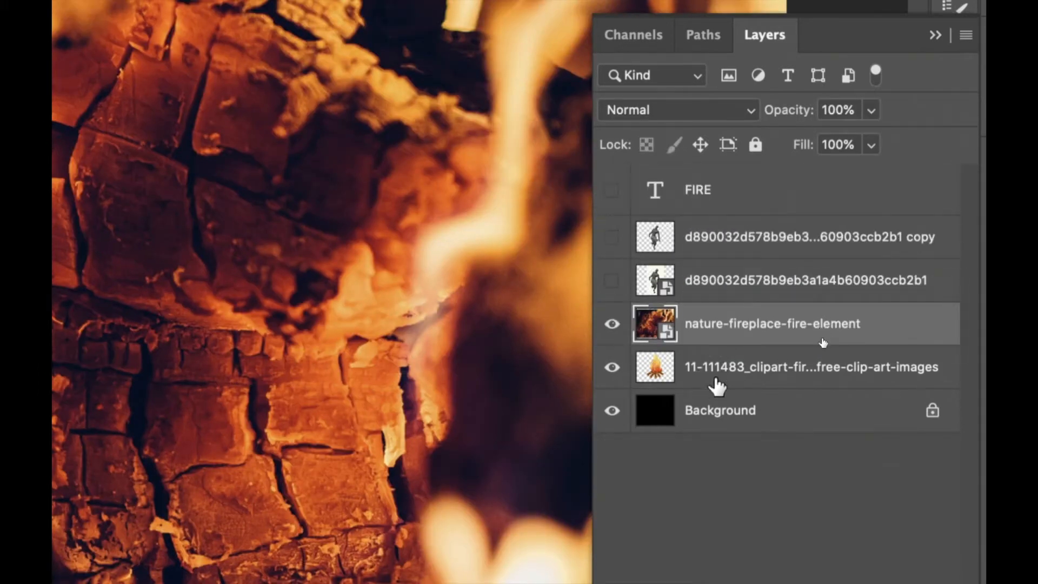
{"action": "right_click", "coordinate": [722, 333]}
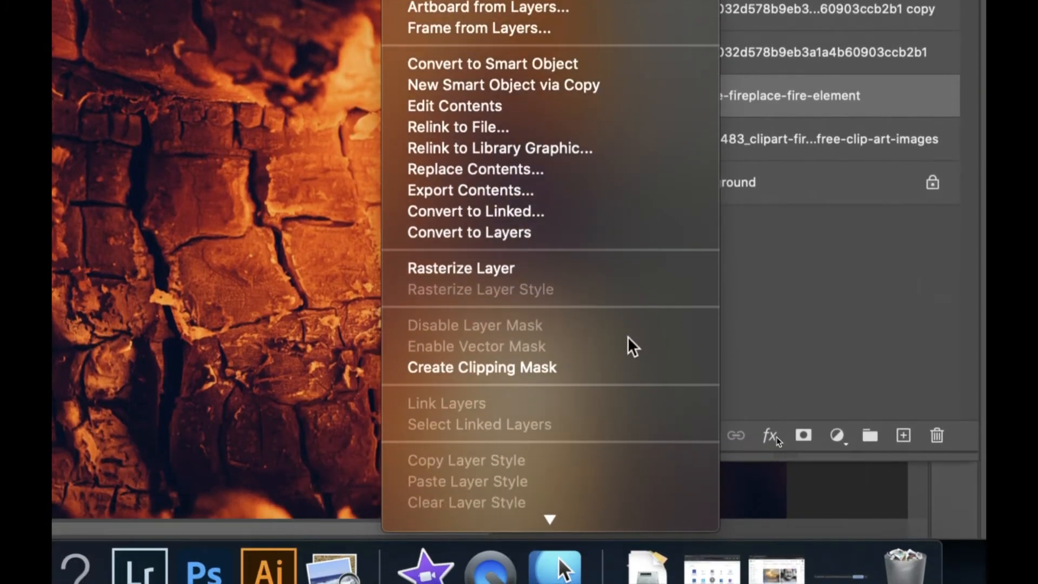
{"action": "left_click", "coordinate": [562, 369]}
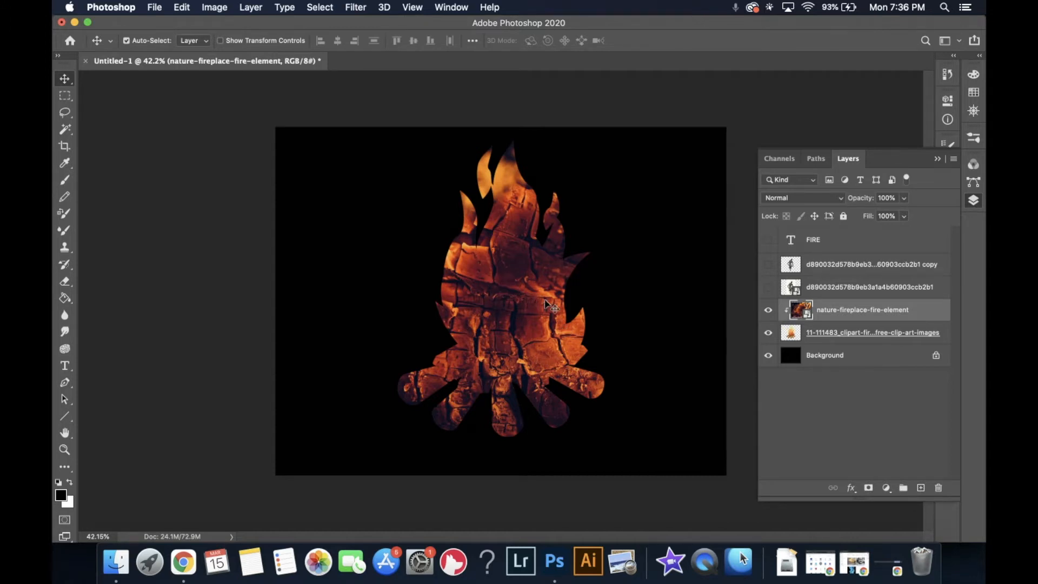
- Reposition the fire photo inside the clipped campfire shape
{"action": "left_click", "coordinate": [769, 309]}
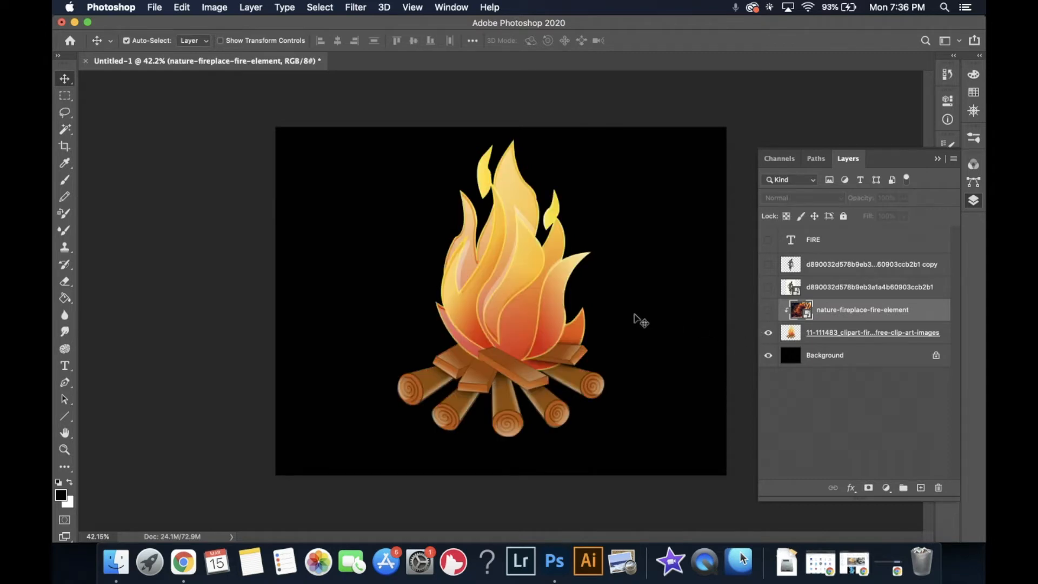
{"action": "left_click", "coordinate": [768, 310]}
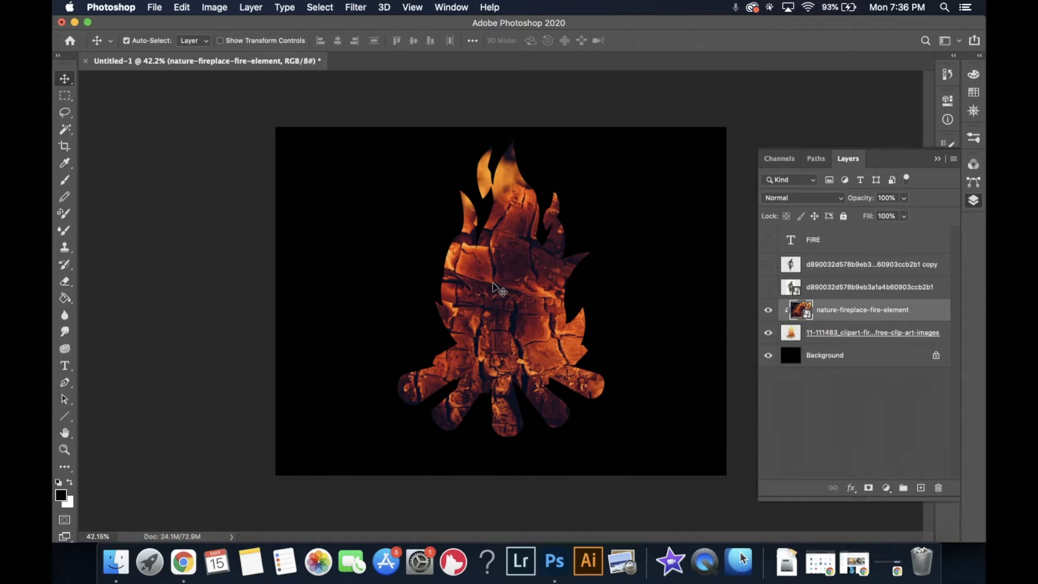
{"action": "left_click_drag", "start_coordinate": [503, 290], "coordinate": [513, 352]}
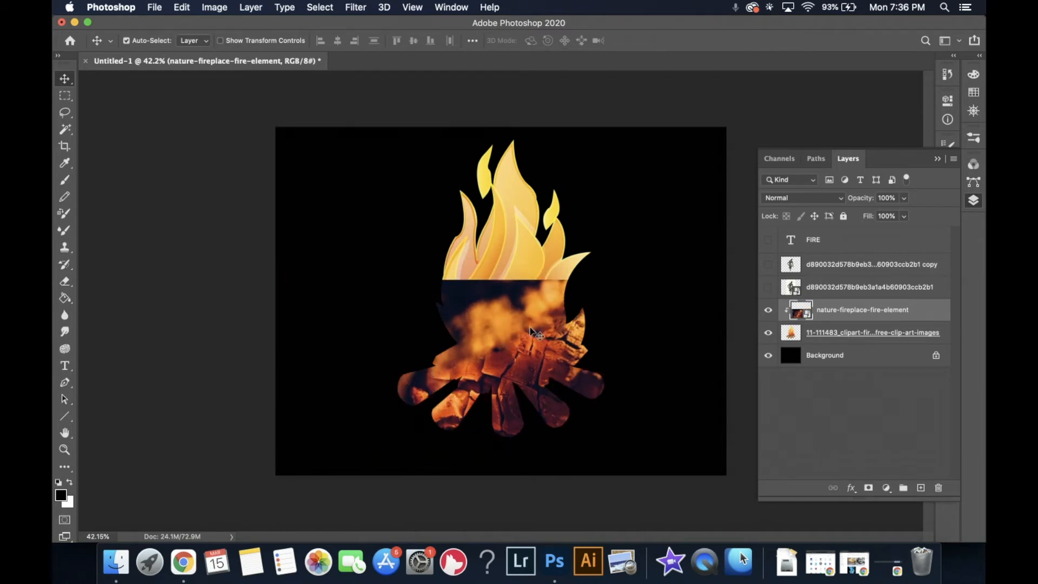
{"action": "left_click_drag", "start_coordinate": [514, 313], "coordinate": [497, 132]}
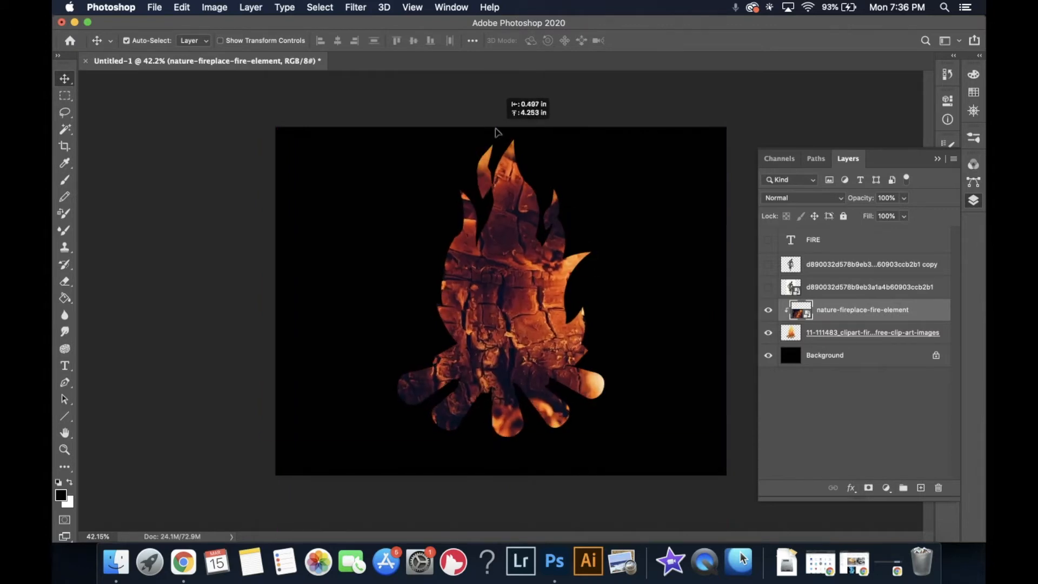
{"action": "left_click_drag", "start_coordinate": [486, 252], "coordinate": [512, 260]}
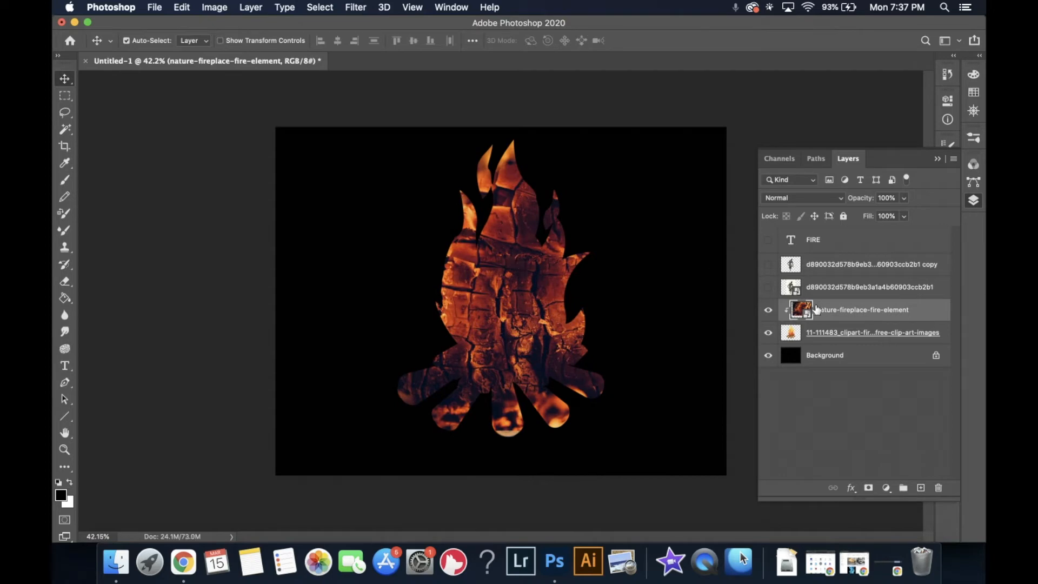
{"action": "left_click", "coordinate": [829, 336]}
{"action": "mouse_move", "coordinate": [516, 284]}
{"action": "left_mouse_down"}
{"action": "mouse_move", "coordinate": [463, 319]}
{"action": "mouse_move", "coordinate": [511, 300]}
{"action": "left_mouse_up"}
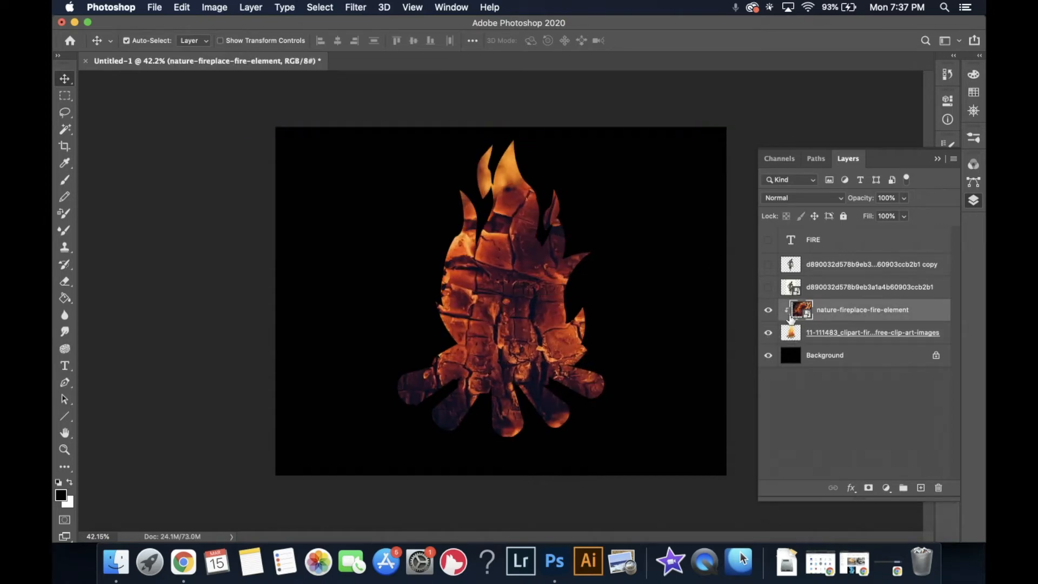
- Free transform the campfire clip-art layer and shift the fire photo slightly within the shape
{"action": "left_click", "coordinate": [831, 332]}
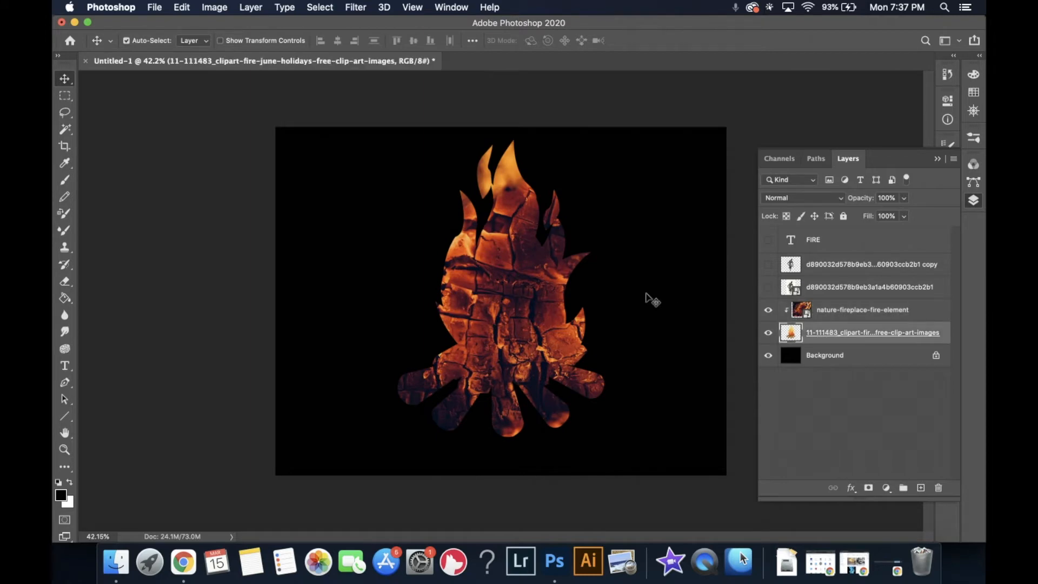
{"action": "key", "text": "super+t"}
{"action": "mouse_move", "coordinate": [582, 294]}
{"action": "left_mouse_down"}
{"action": "mouse_move", "coordinate": [528, 295]}
{"action": "mouse_move", "coordinate": [649, 308]}
{"action": "mouse_move", "coordinate": [562, 241]}
{"action": "mouse_move", "coordinate": [461, 248]}
{"action": "mouse_move", "coordinate": [441, 343]}
{"action": "mouse_move", "coordinate": [654, 327]}
{"action": "mouse_move", "coordinate": [627, 293]}
{"action": "mouse_move", "coordinate": [569, 300]}
{"action": "left_mouse_up"}
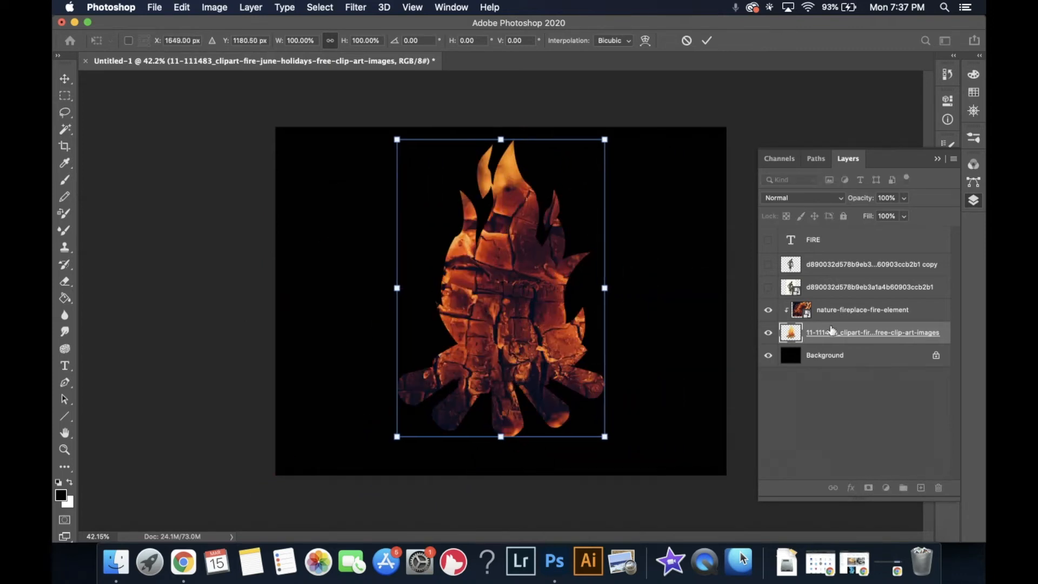
{"action": "key", "text": "Return"}
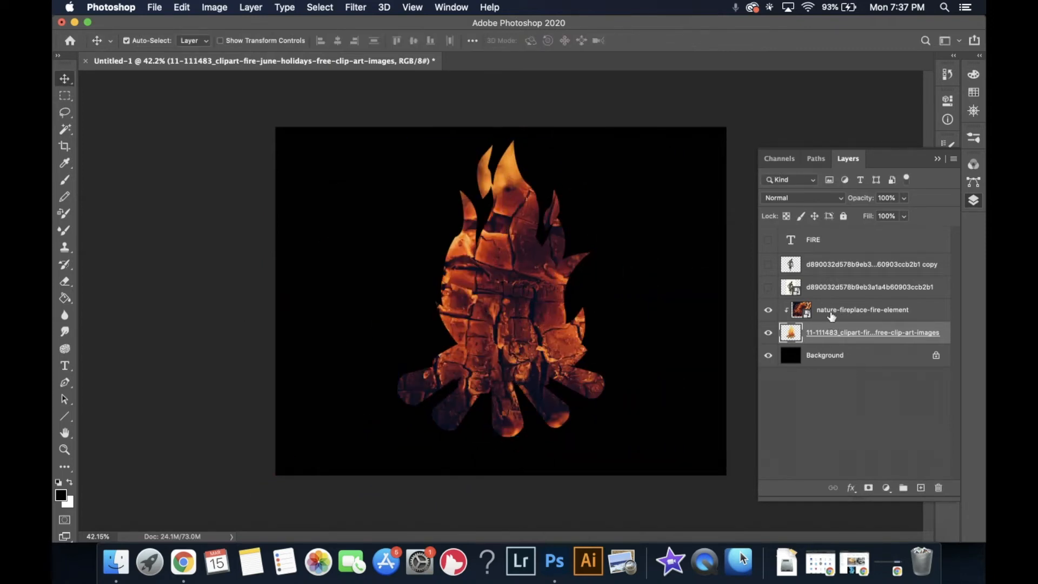
{"action": "left_click", "coordinate": [832, 316]}
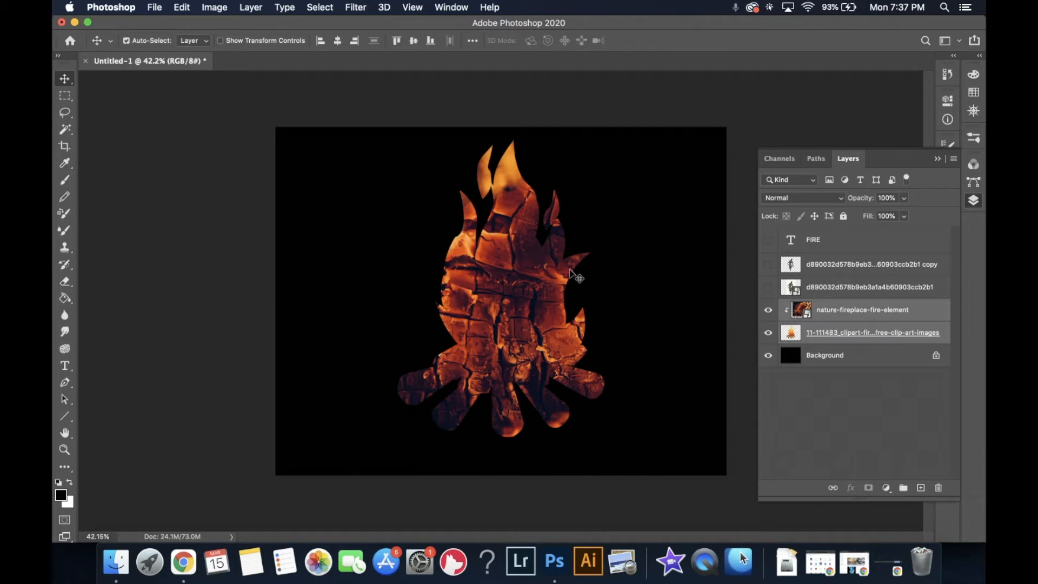
{"action": "left_click_drag", "start_coordinate": [518, 279], "coordinate": [500, 291]}
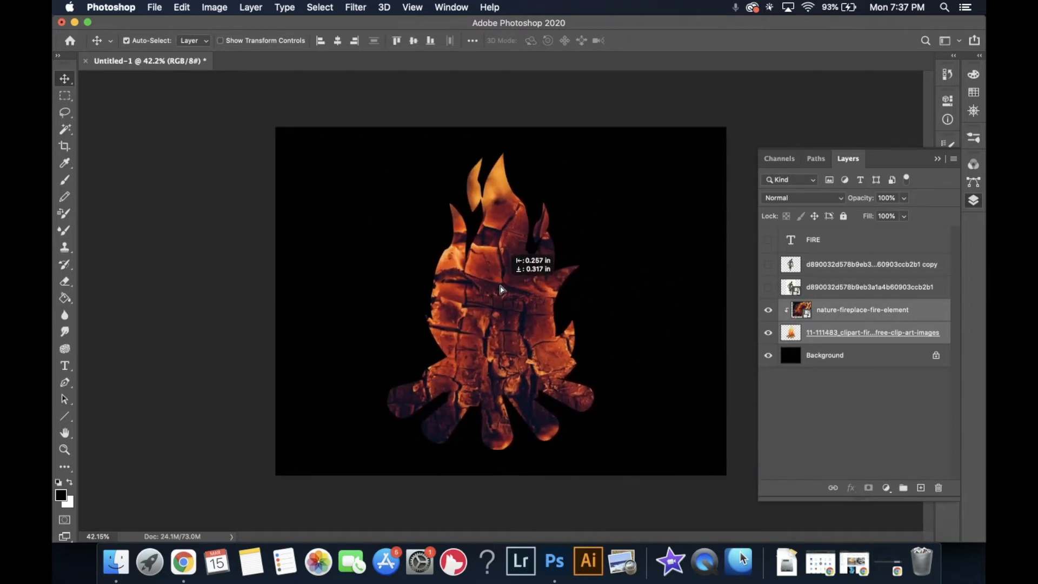
- Release the fire photo's clipping mask from the campfire clip-art
{"action": "left_click", "coordinate": [881, 318]}
{"action": "right_click", "coordinate": [869, 317]}
{"action": "mouse_move", "coordinate": [794, 528]}
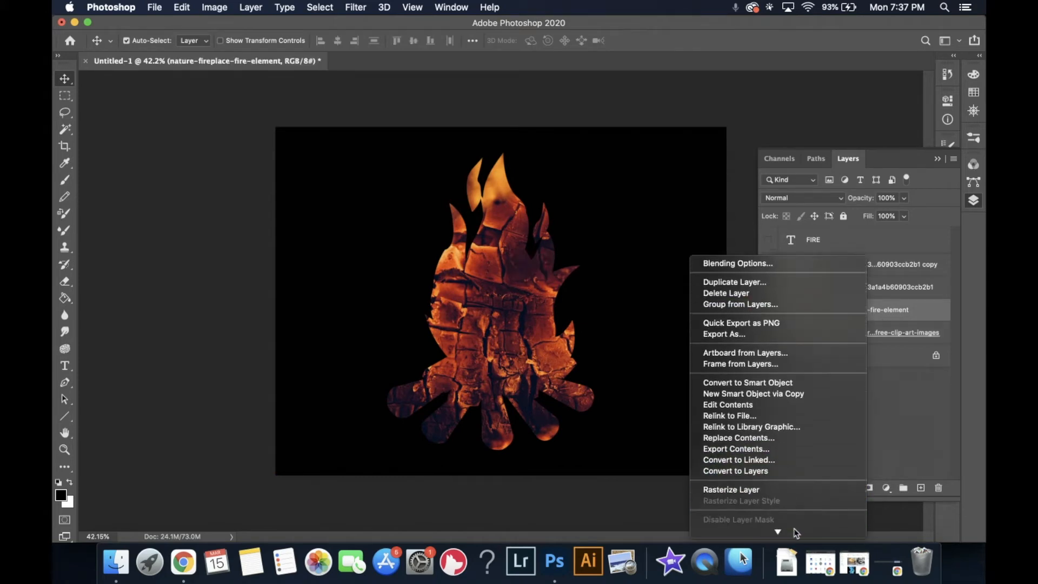
{"action": "left_click", "coordinate": [775, 423]}
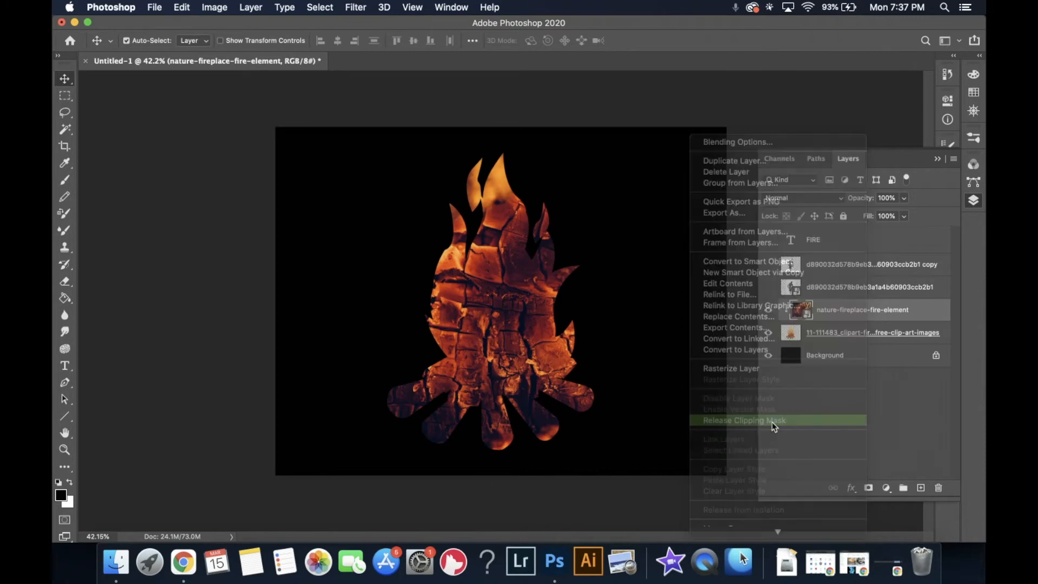
{"action": "right_click", "coordinate": [832, 316]}
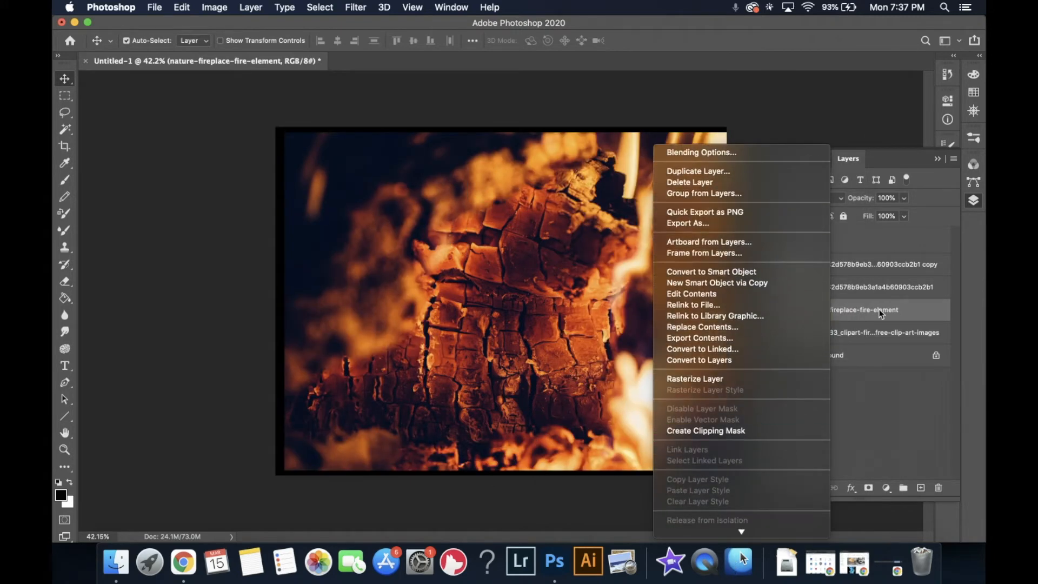
{"action": "left_click", "coordinate": [882, 314]}
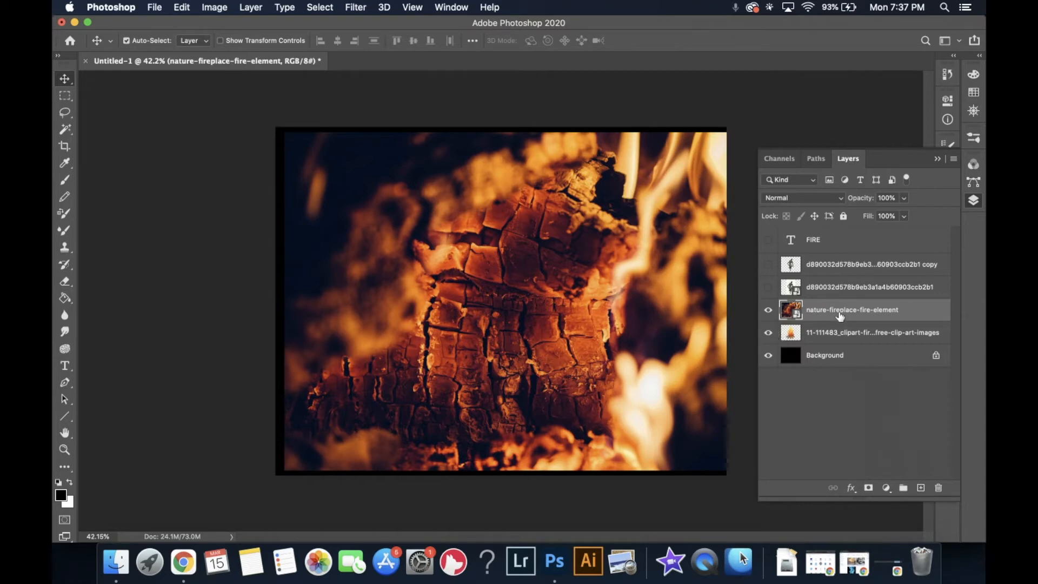
- Move the fire photo layer above the figure copy layer, show both, and clip the photo to the figure
{"action": "left_click_drag", "start_coordinate": [812, 320], "coordinate": [764, 281]}
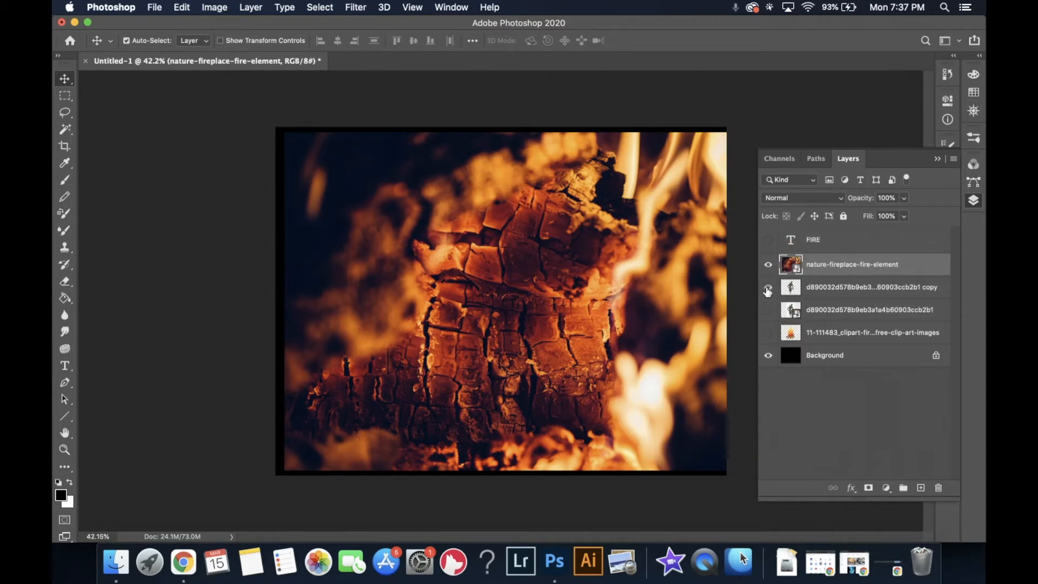
{"action": "left_click", "coordinate": [768, 265]}
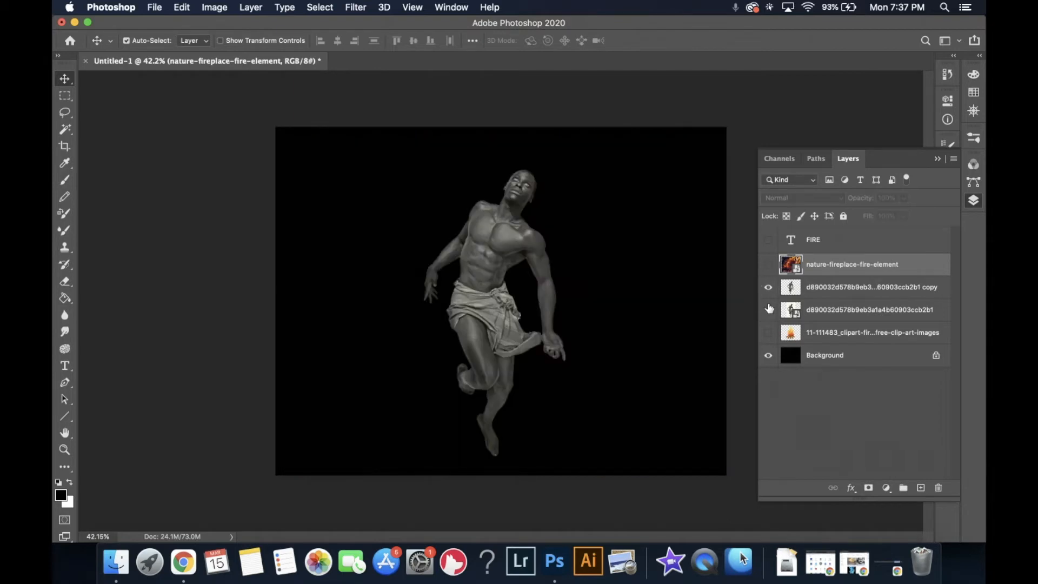
{"action": "left_click", "coordinate": [768, 264]}
{"action": "right_click", "coordinate": [809, 270]}
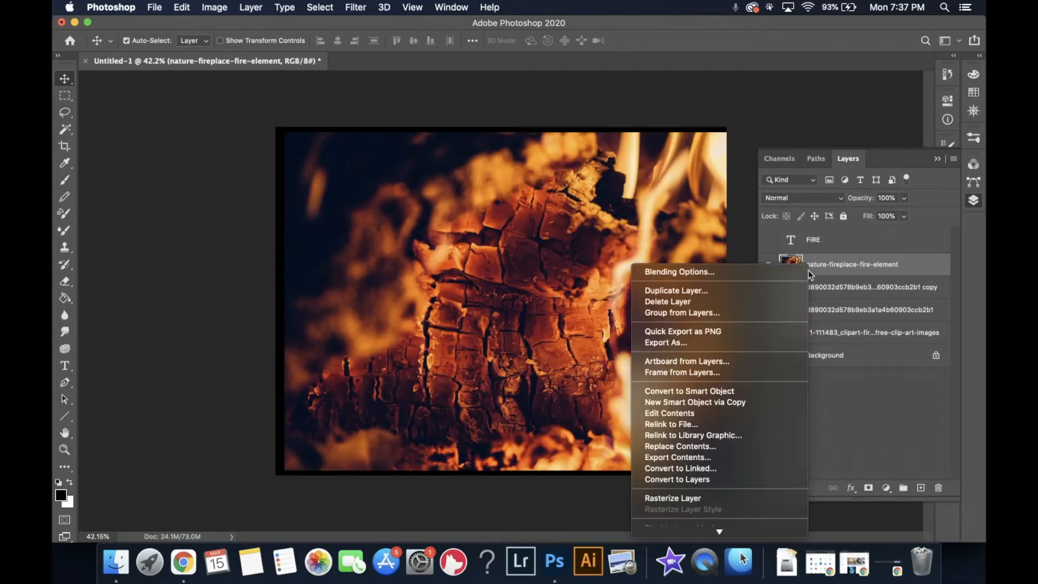
{"action": "left_click", "coordinate": [711, 422]}
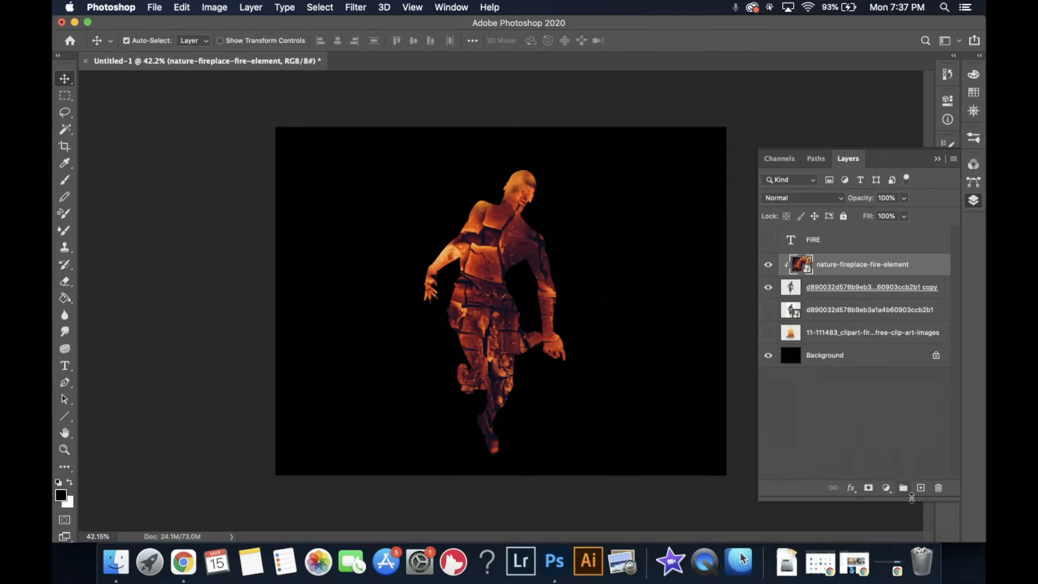
- Add a new empty layer above the fire photo and clip it into the same clipping group
{"action": "left_click", "coordinate": [923, 490]}
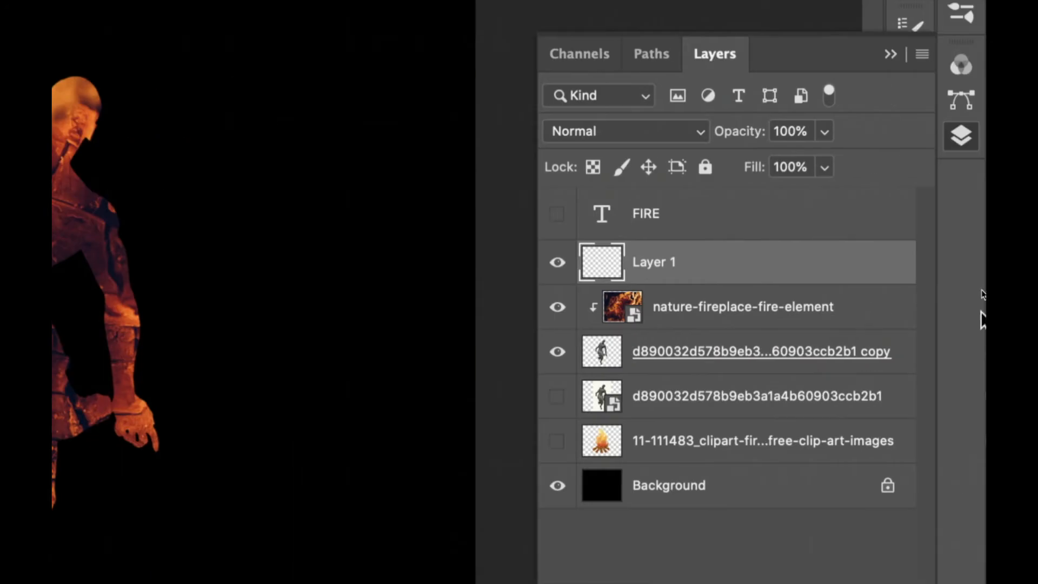
{"action": "right_click", "coordinate": [650, 270]}
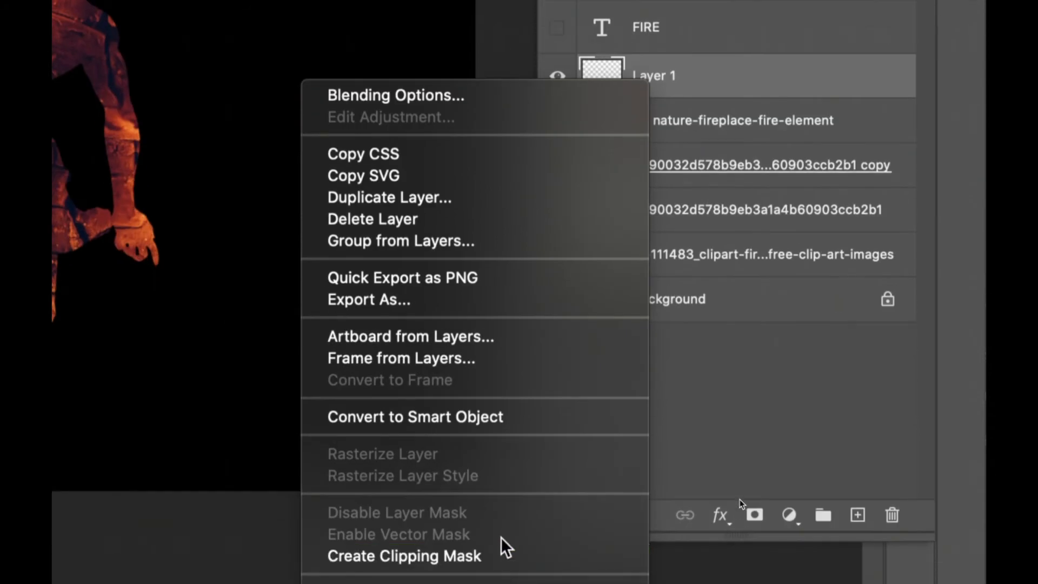
{"action": "left_click", "coordinate": [487, 555]}
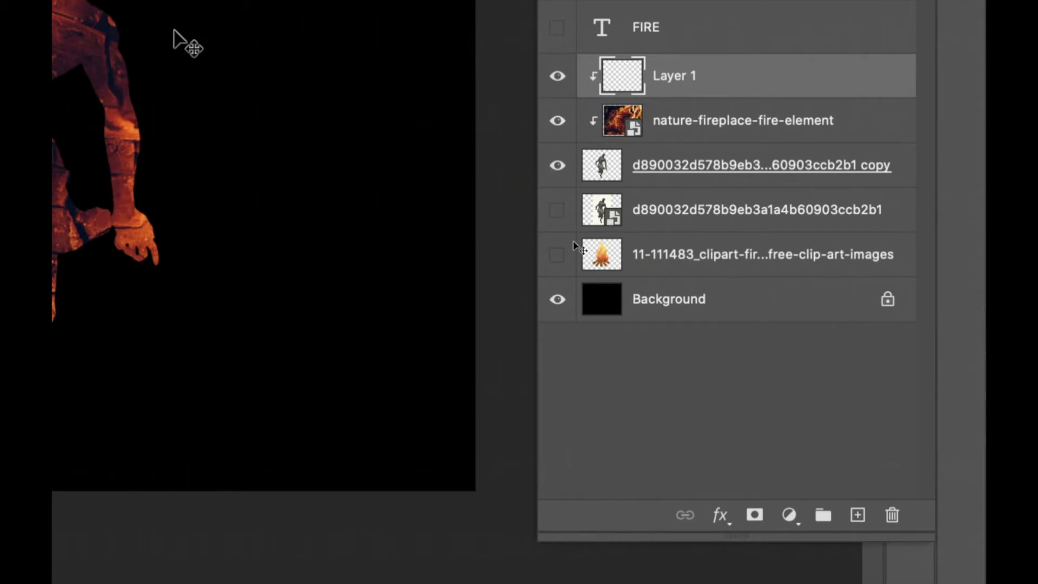
{"action": "key", "text": "super+minus"}
{"action": "key", "text": "super+minus"}
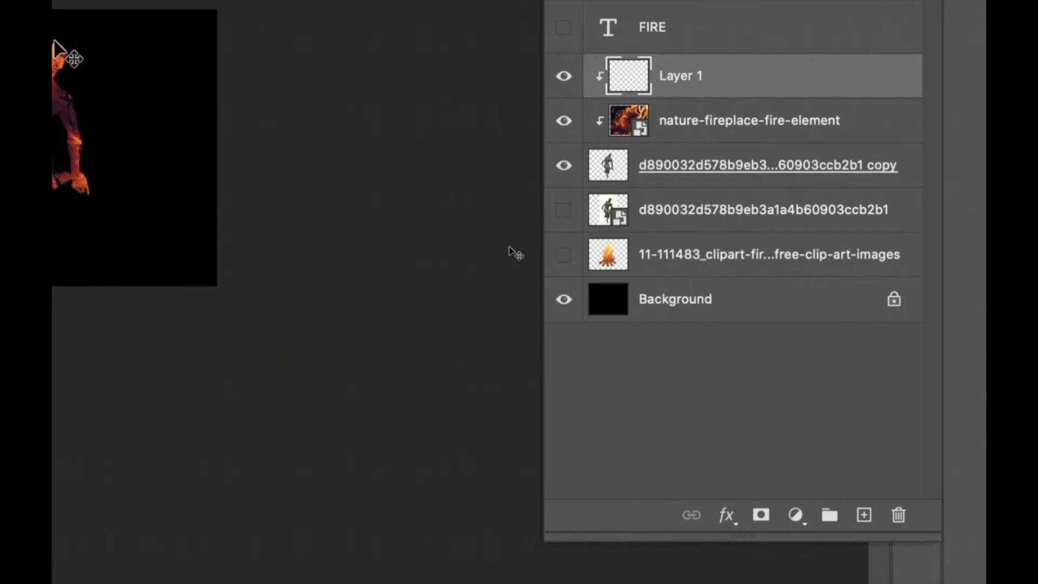
- Paint soft black strokes over the figure's upper body on the clipped empty layer with a 175 px Soft Round brush
{"action": "scroll", "coordinate": [509, 247], "scroll_direction": "up", "scroll_amount": 5}
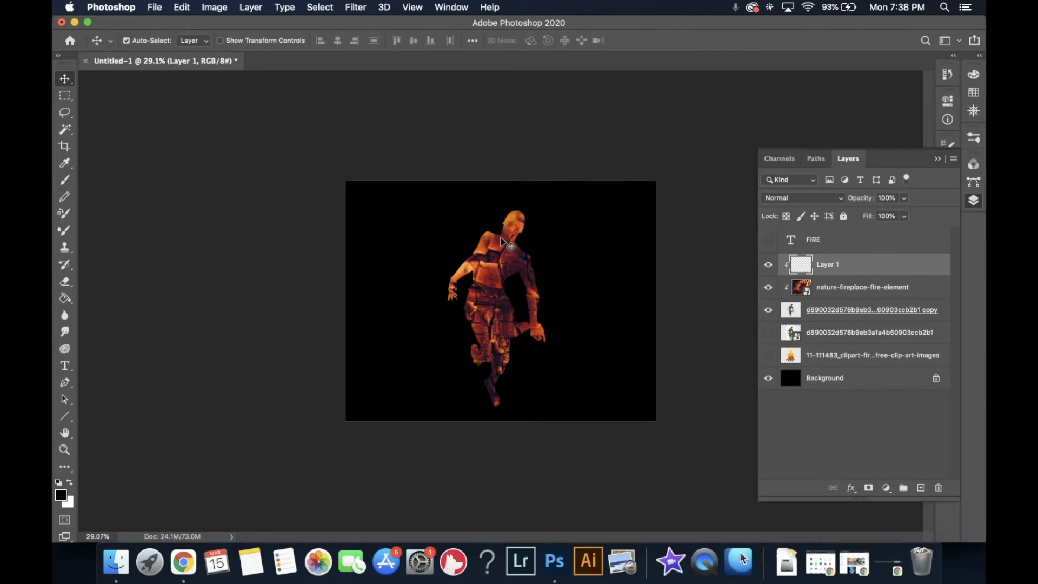
{"action": "key", "text": "super+0"}
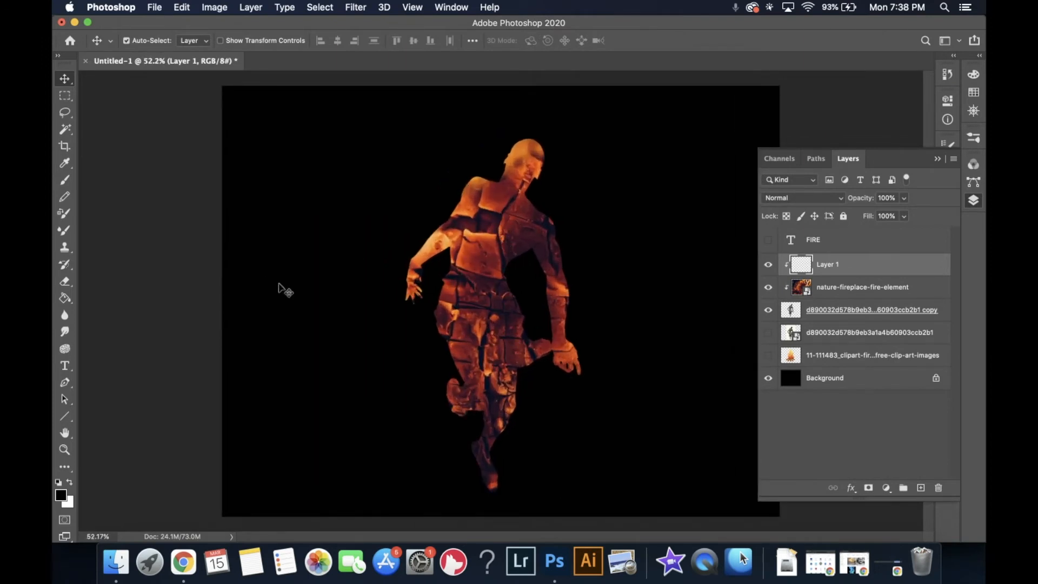
{"action": "key", "text": "b"}
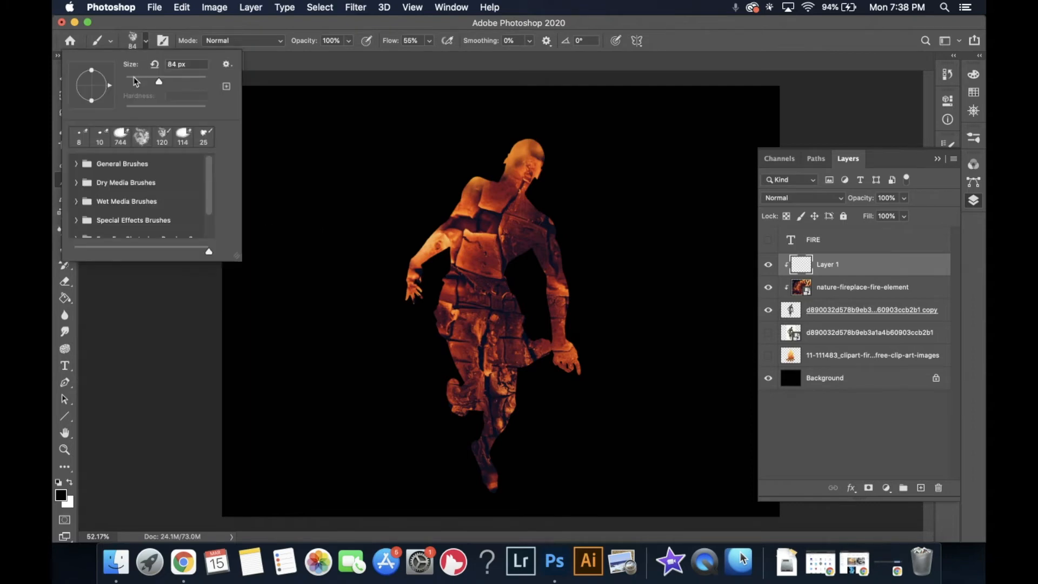
{"action": "left_click", "coordinate": [77, 165]}
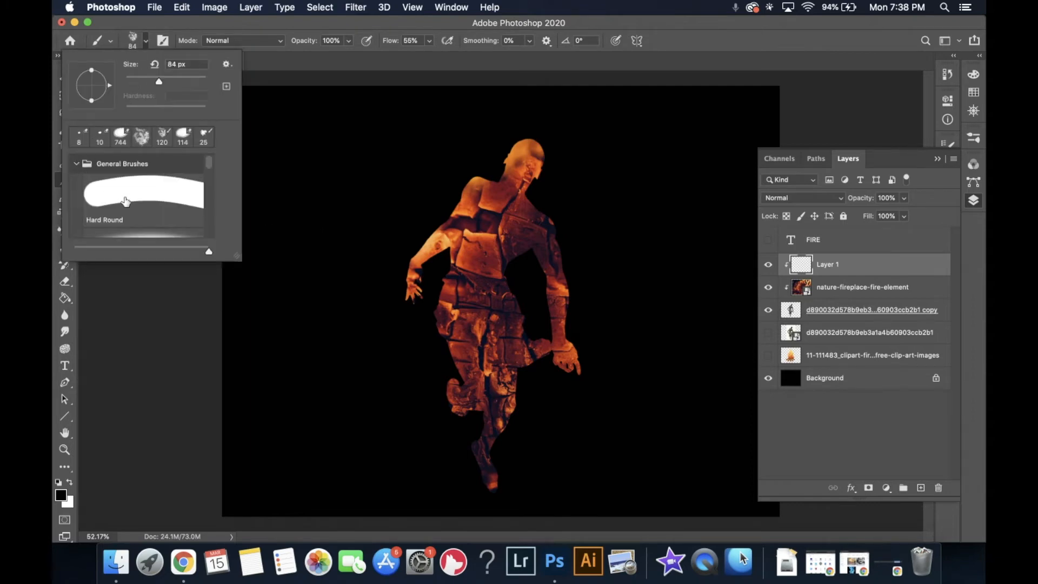
{"action": "scroll", "coordinate": [126, 240], "scroll_direction": "down", "scroll_amount": 2}
{"action": "left_click", "coordinate": [131, 188]}
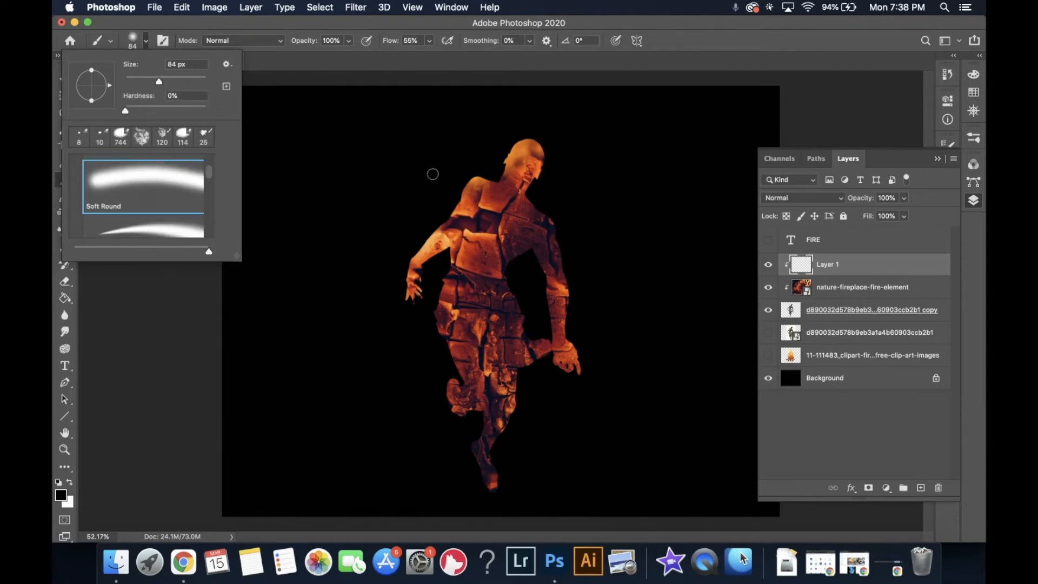
{"action": "left_click", "coordinate": [180, 81]}
{"action": "left_click", "coordinate": [535, 168]}
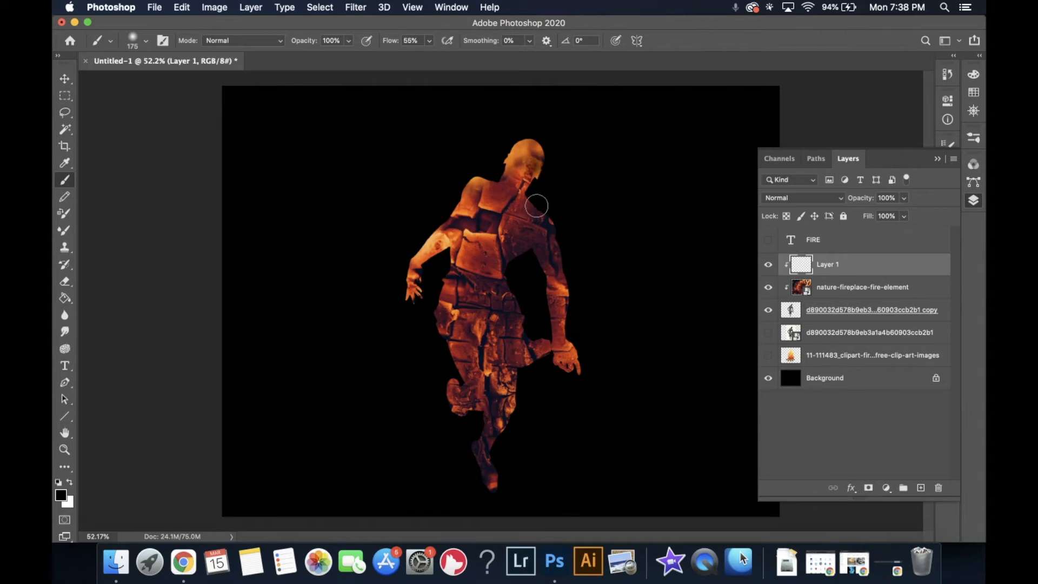
{"action": "mouse_move", "coordinate": [540, 155]}
{"action": "left_mouse_down"}
{"action": "mouse_move", "coordinate": [533, 183]}
{"action": "mouse_move", "coordinate": [549, 164]}
{"action": "mouse_move", "coordinate": [525, 193]}
{"action": "mouse_move", "coordinate": [554, 227]}
{"action": "mouse_move", "coordinate": [564, 261]}
{"action": "mouse_move", "coordinate": [548, 271]}
{"action": "mouse_move", "coordinate": [521, 249]}
{"action": "mouse_move", "coordinate": [504, 259]}
{"action": "mouse_move", "coordinate": [525, 310]}
{"action": "left_mouse_up"}
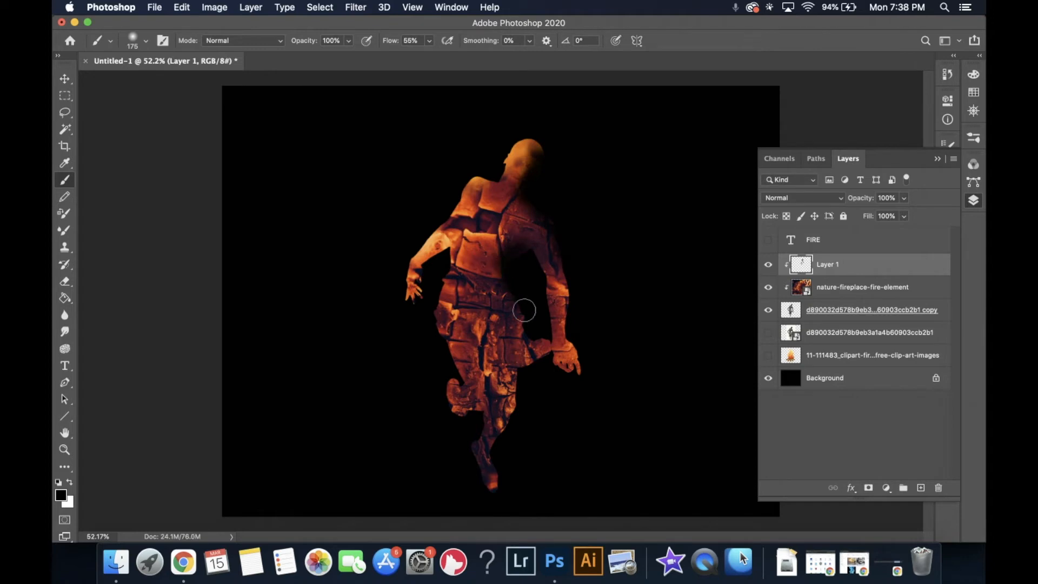
{"action": "mouse_move", "coordinate": [437, 296]}
{"action": "left_mouse_down"}
{"action": "mouse_move", "coordinate": [447, 268]}
{"action": "mouse_move", "coordinate": [443, 348]}
{"action": "mouse_move", "coordinate": [415, 306]}
{"action": "mouse_move", "coordinate": [434, 301]}
{"action": "mouse_move", "coordinate": [446, 375]}
{"action": "mouse_move", "coordinate": [443, 299]}
{"action": "left_mouse_up"}
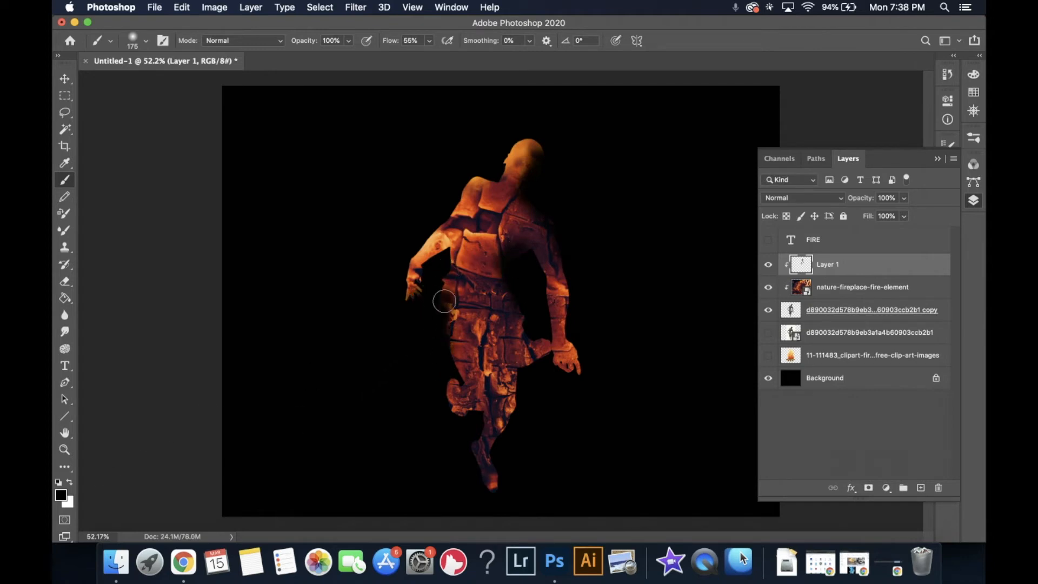
- Set the foreground colour to blue 1b4bd4 and paint over the figure's legs with a larger soft brush
{"action": "left_click", "coordinate": [59, 498]}
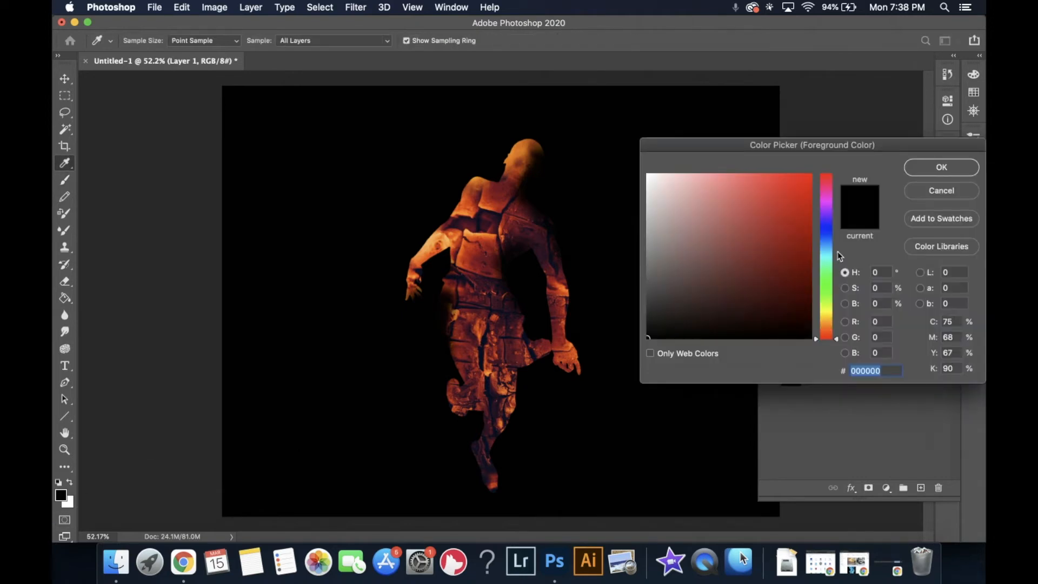
{"action": "left_click", "coordinate": [825, 238]}
{"action": "left_click_drag", "start_coordinate": [799, 232], "coordinate": [791, 202]}
{"action": "left_click", "coordinate": [825, 236]}
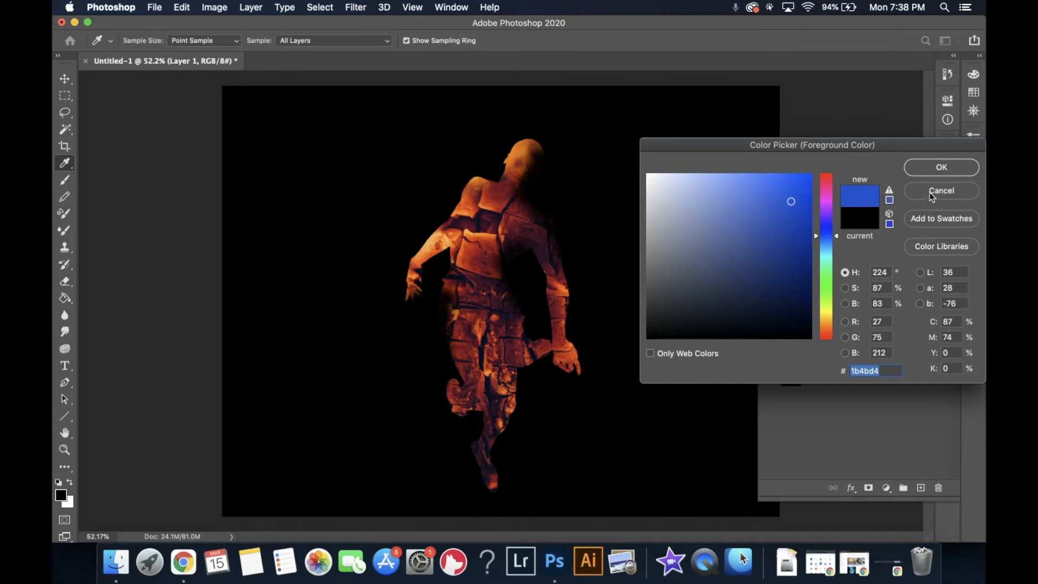
{"action": "left_click", "coordinate": [933, 170]}
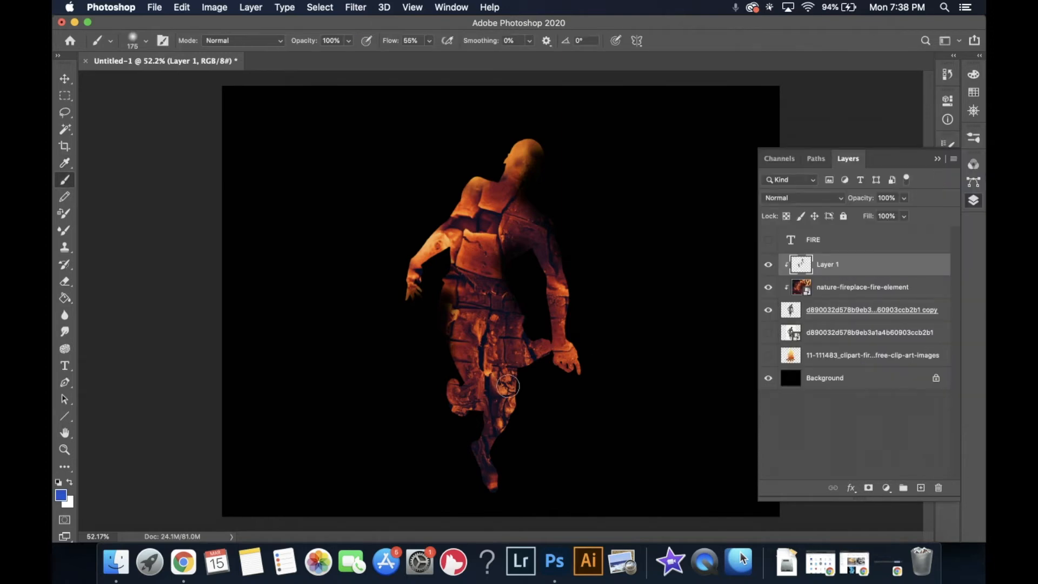
{"action": "mouse_move", "coordinate": [501, 393]}
{"action": "left_mouse_down"}
{"action": "mouse_move", "coordinate": [563, 400]}
{"action": "mouse_move", "coordinate": [507, 385]}
{"action": "mouse_move", "coordinate": [487, 453]}
{"action": "mouse_move", "coordinate": [467, 472]}
{"action": "mouse_move", "coordinate": [479, 479]}
{"action": "mouse_move", "coordinate": [500, 479]}
{"action": "mouse_move", "coordinate": [474, 372]}
{"action": "mouse_move", "coordinate": [518, 367]}
{"action": "mouse_move", "coordinate": [533, 347]}
{"action": "left_mouse_up"}
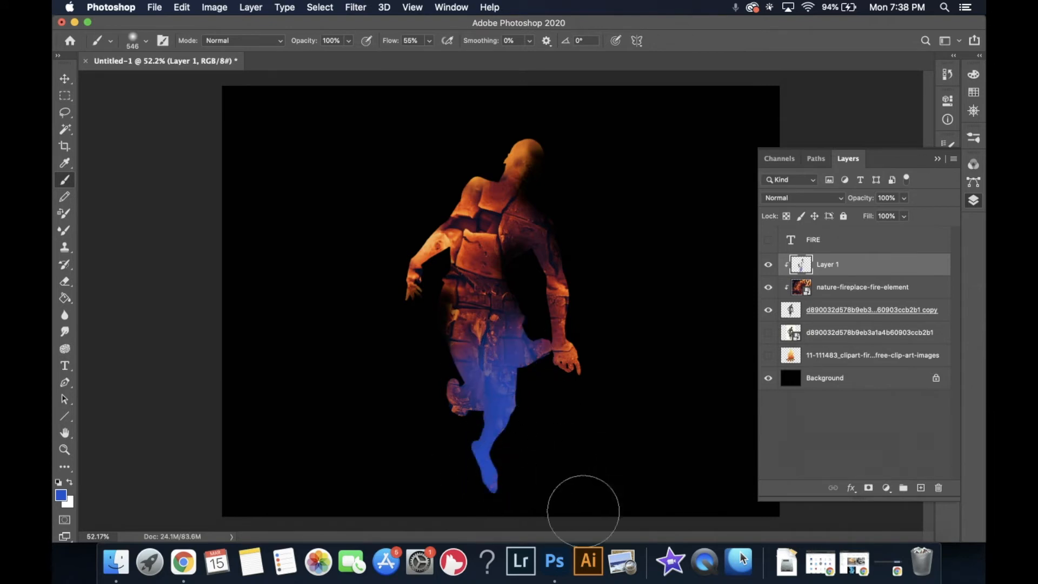
- Toggle the fire photo and figure copy layers' visibility to compare the painted effect
{"action": "left_click", "coordinate": [769, 288]}
{"action": "left_click", "coordinate": [768, 310]}
{"action": "left_click", "coordinate": [768, 309]}
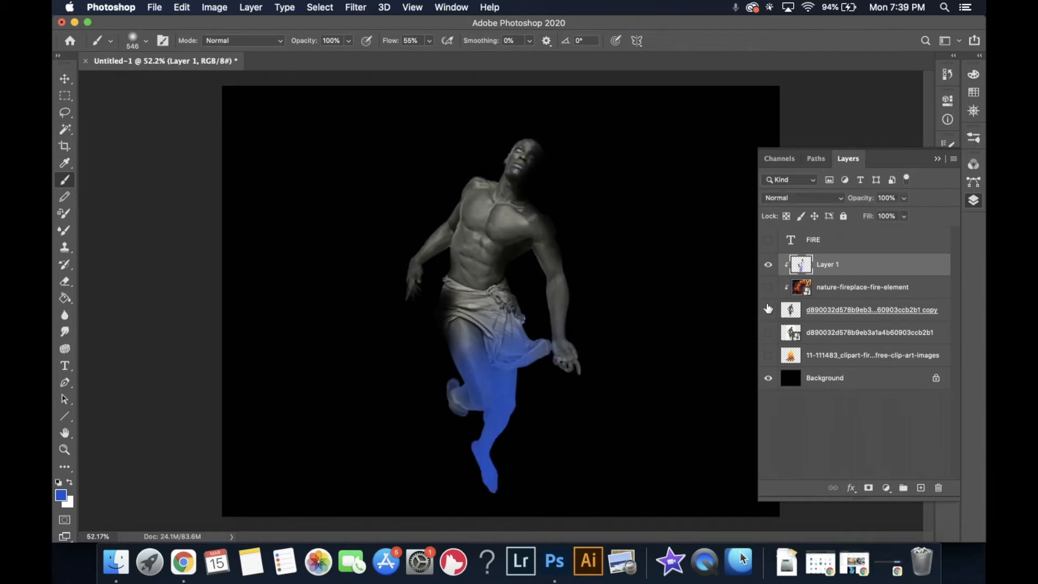
{"action": "left_click", "coordinate": [768, 289]}
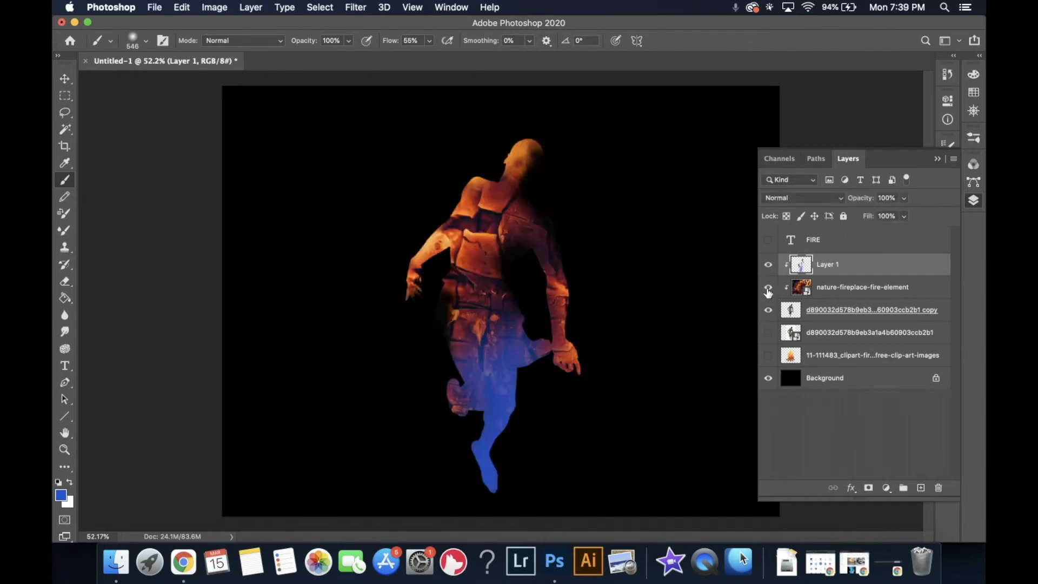
- Release Layer 1's clipping mask, hide the lower layers, and clip Layer 1 back into the group
{"action": "right_click", "coordinate": [820, 272]}
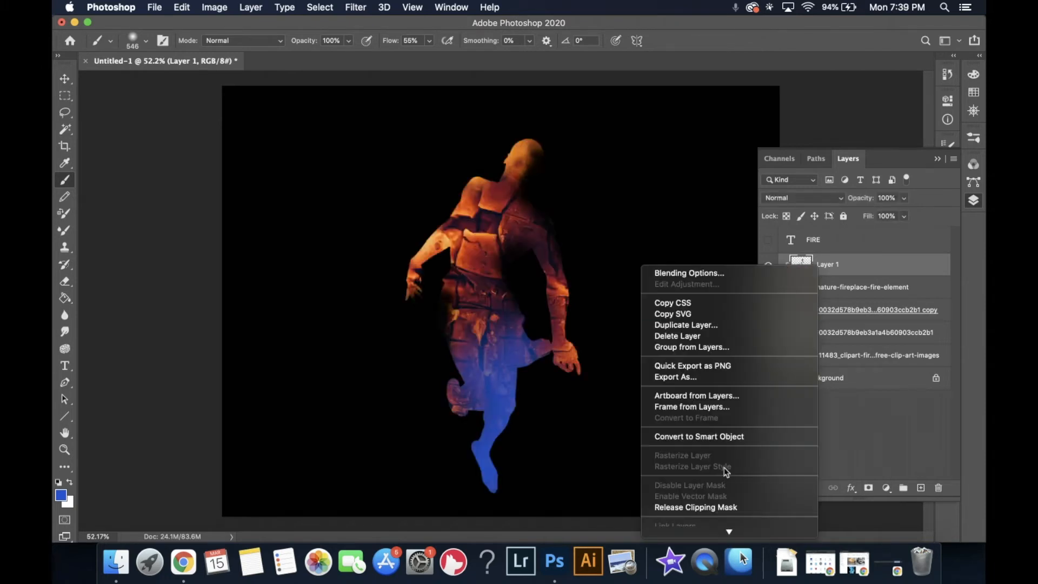
{"action": "left_click", "coordinate": [722, 506]}
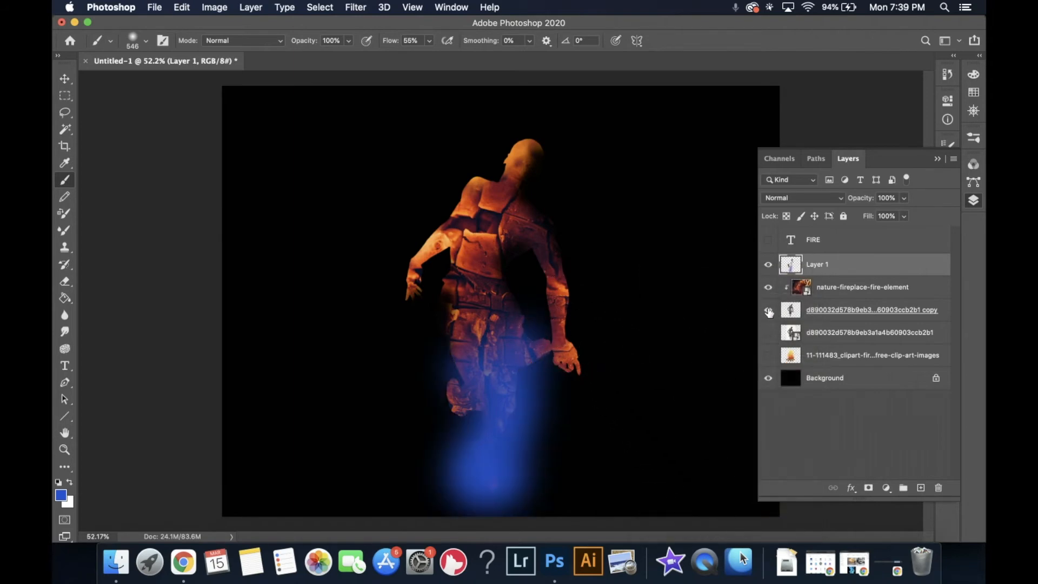
{"action": "left_click_drag", "start_coordinate": [769, 298], "coordinate": [768, 400]}
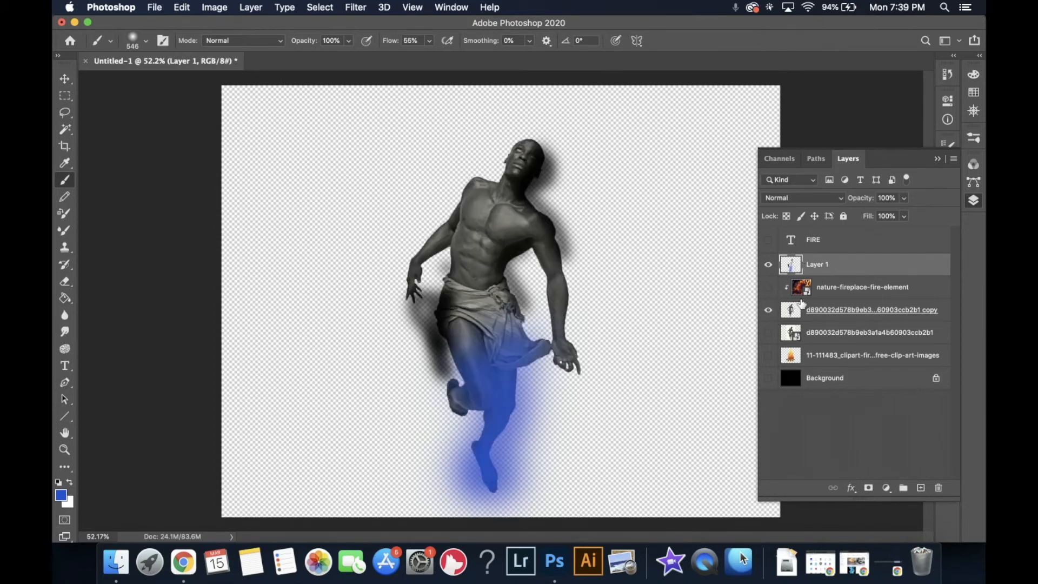
{"action": "right_click", "coordinate": [830, 264]}
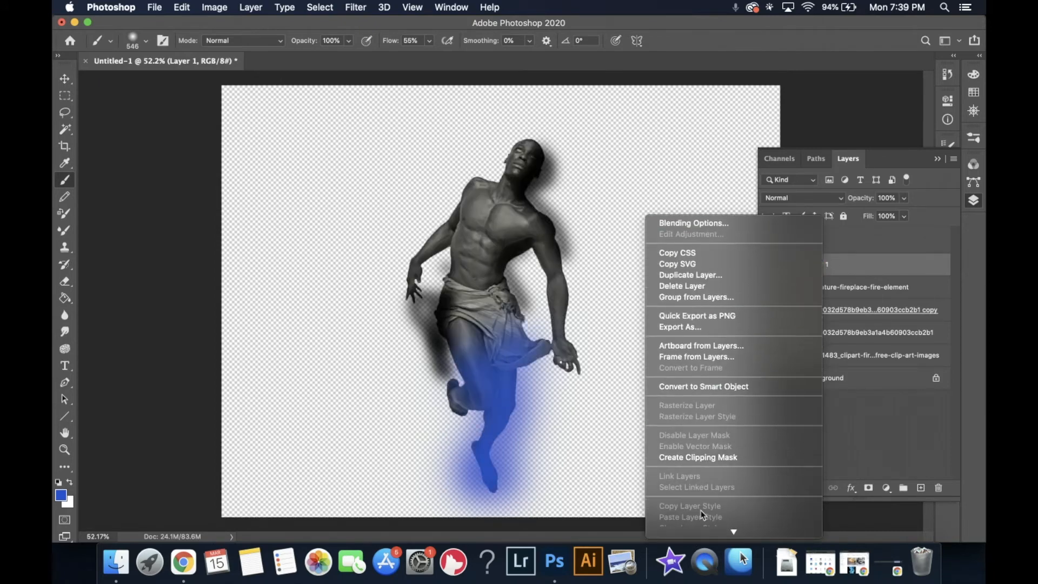
{"action": "left_click", "coordinate": [715, 457]}
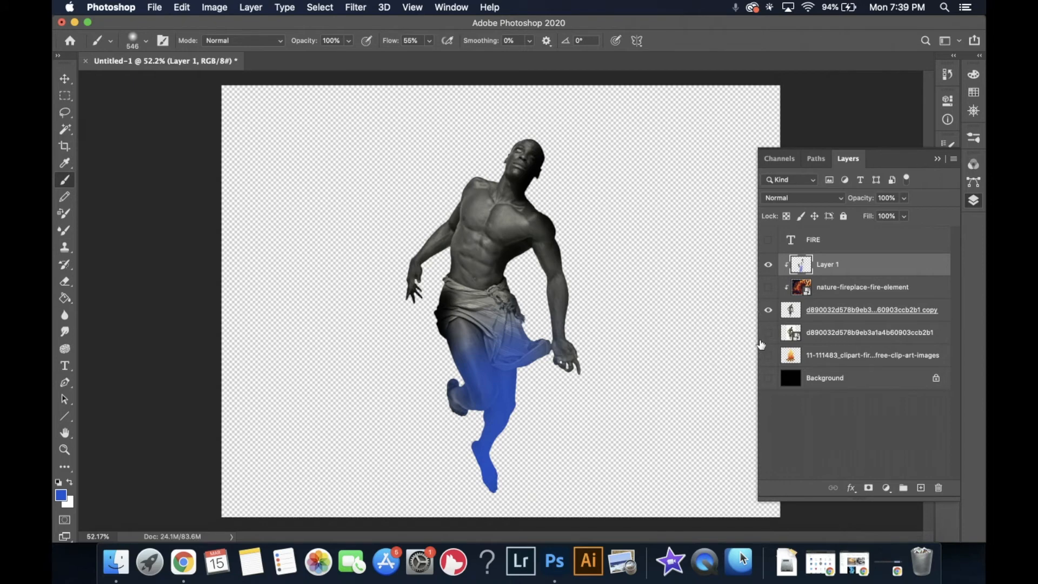
- Paint soft strokes on the figure copy layer around the shoulders, head and arm to extend the flame silhouette
{"action": "left_click", "coordinate": [767, 287]}
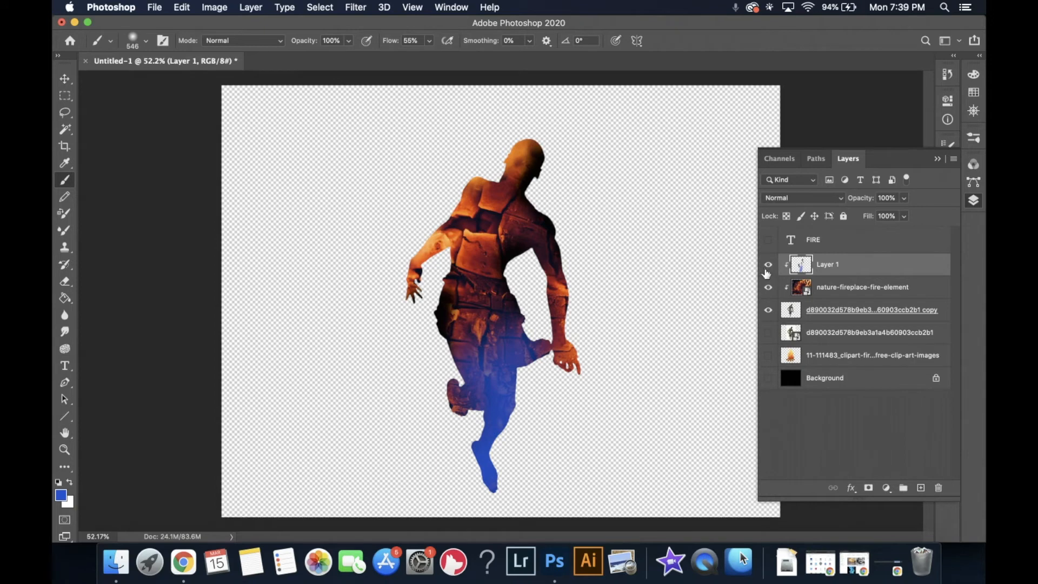
{"action": "left_click", "coordinate": [822, 321]}
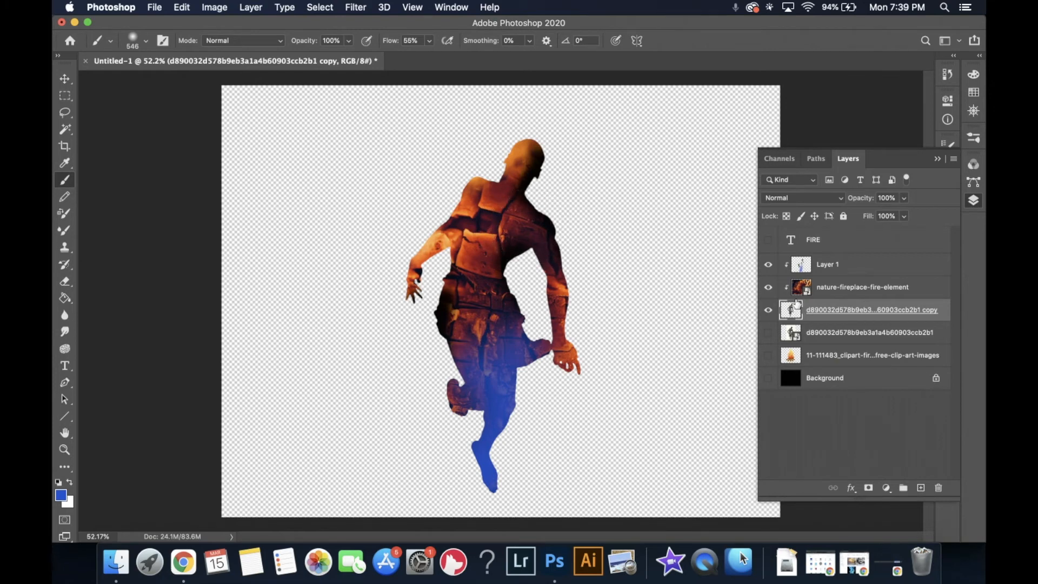
{"action": "left_click_drag", "start_coordinate": [769, 287], "coordinate": [769, 269]}
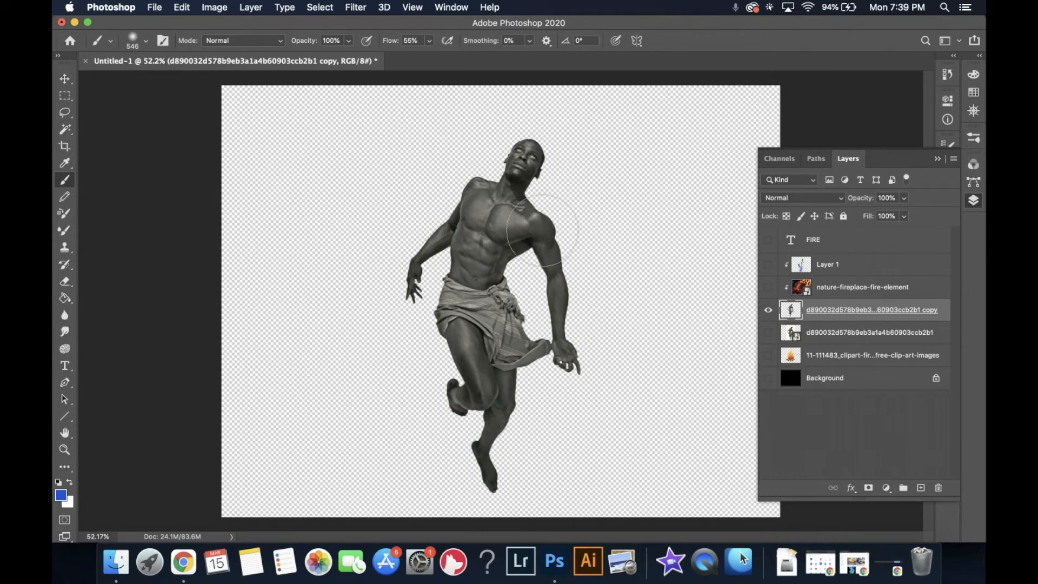
{"action": "mouse_move", "coordinate": [543, 230]}
{"action": "left_mouse_down"}
{"action": "mouse_move", "coordinate": [446, 223]}
{"action": "mouse_move", "coordinate": [466, 225]}
{"action": "left_mouse_up"}
{"action": "left_click_drag", "start_coordinate": [543, 221], "coordinate": [548, 206]}
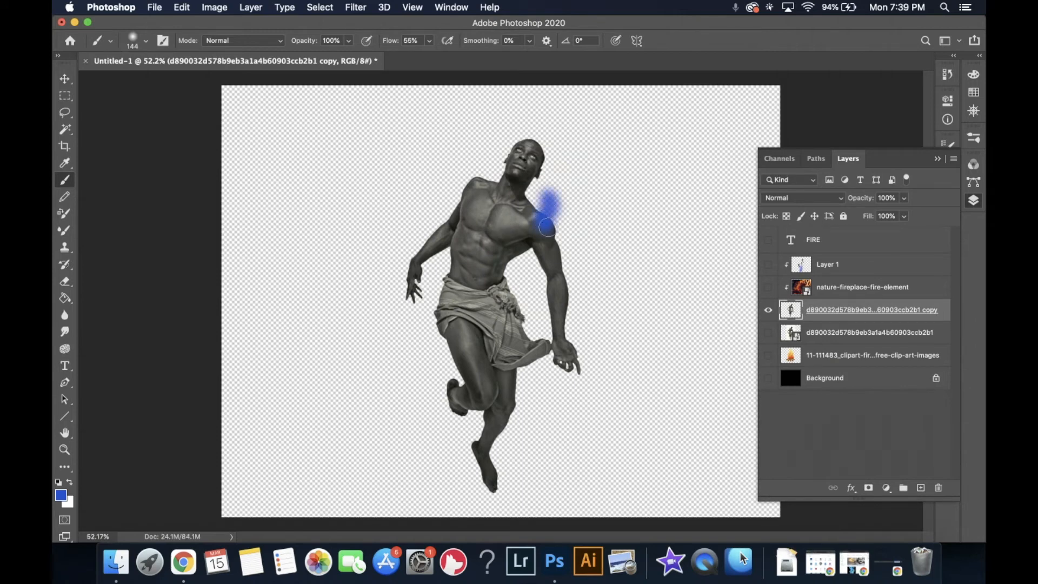
{"action": "mouse_move", "coordinate": [479, 193]}
{"action": "left_mouse_down"}
{"action": "mouse_move", "coordinate": [464, 164]}
{"action": "mouse_move", "coordinate": [453, 211]}
{"action": "mouse_move", "coordinate": [440, 199]}
{"action": "mouse_move", "coordinate": [442, 225]}
{"action": "mouse_move", "coordinate": [440, 187]}
{"action": "left_mouse_up"}
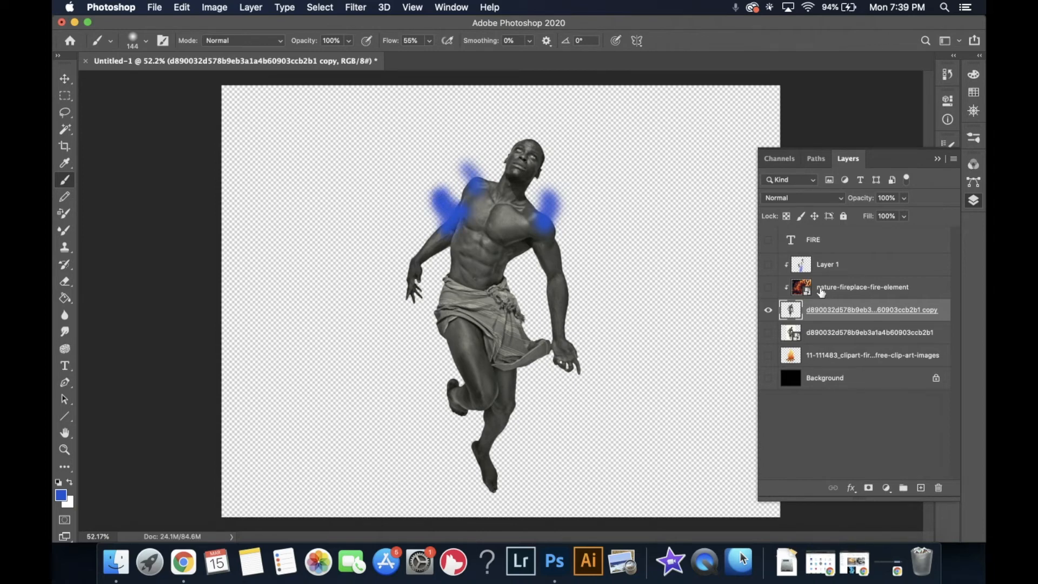
{"action": "left_click", "coordinate": [767, 288]}
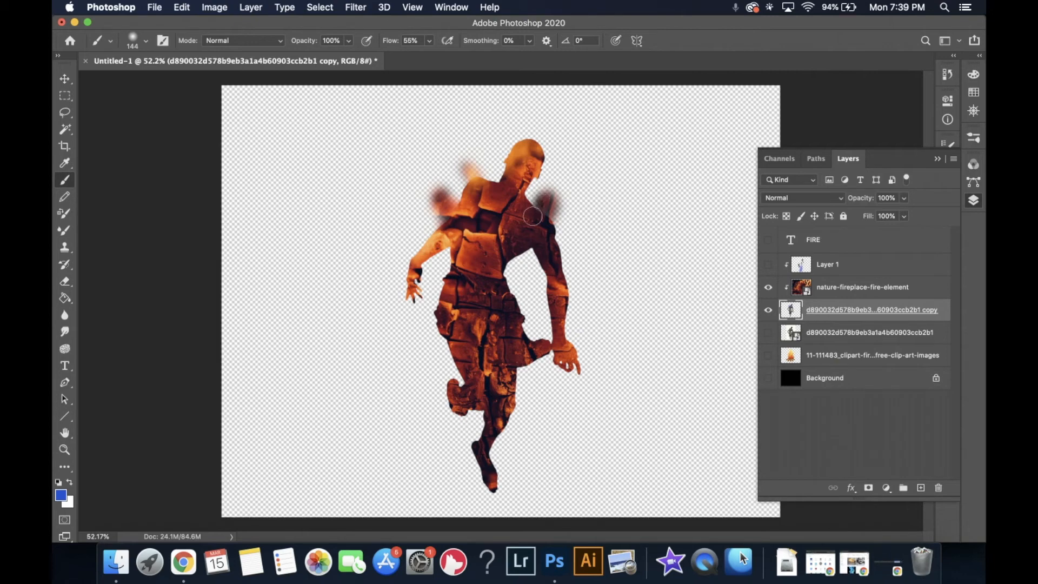
{"action": "mouse_move", "coordinate": [538, 216]}
{"action": "left_mouse_down"}
{"action": "mouse_move", "coordinate": [566, 189]}
{"action": "mouse_move", "coordinate": [560, 254]}
{"action": "mouse_move", "coordinate": [551, 255]}
{"action": "mouse_move", "coordinate": [565, 250]}
{"action": "mouse_move", "coordinate": [547, 273]}
{"action": "left_mouse_up"}
{"action": "mouse_move", "coordinate": [415, 255]}
{"action": "left_mouse_down"}
{"action": "mouse_move", "coordinate": [414, 238]}
{"action": "mouse_move", "coordinate": [425, 264]}
{"action": "left_mouse_up"}
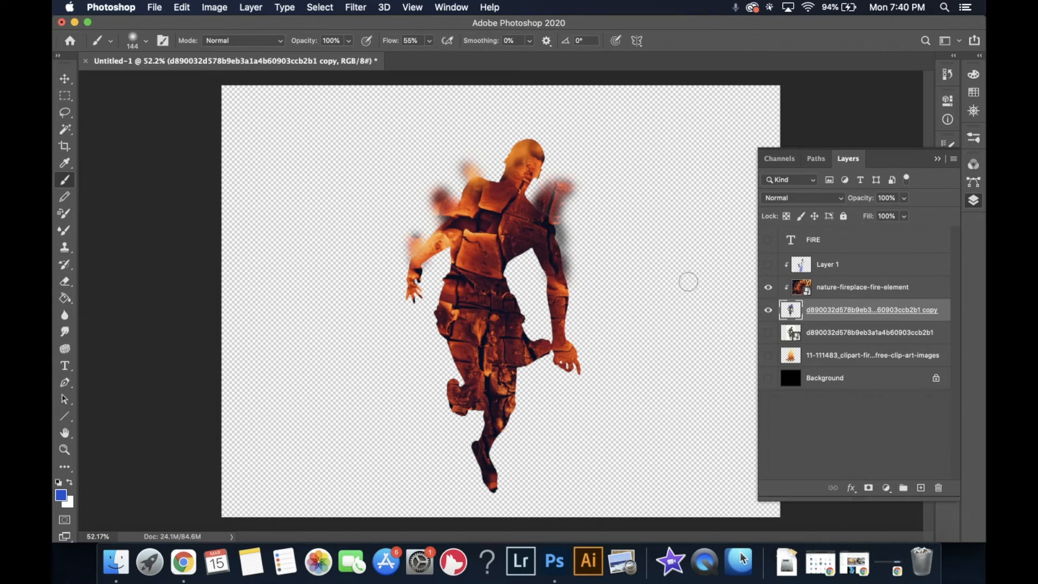
- Hide the figure copy layer and release the fire photo's clipping mask
{"action": "left_click", "coordinate": [768, 311]}
{"action": "right_click", "coordinate": [835, 286]}
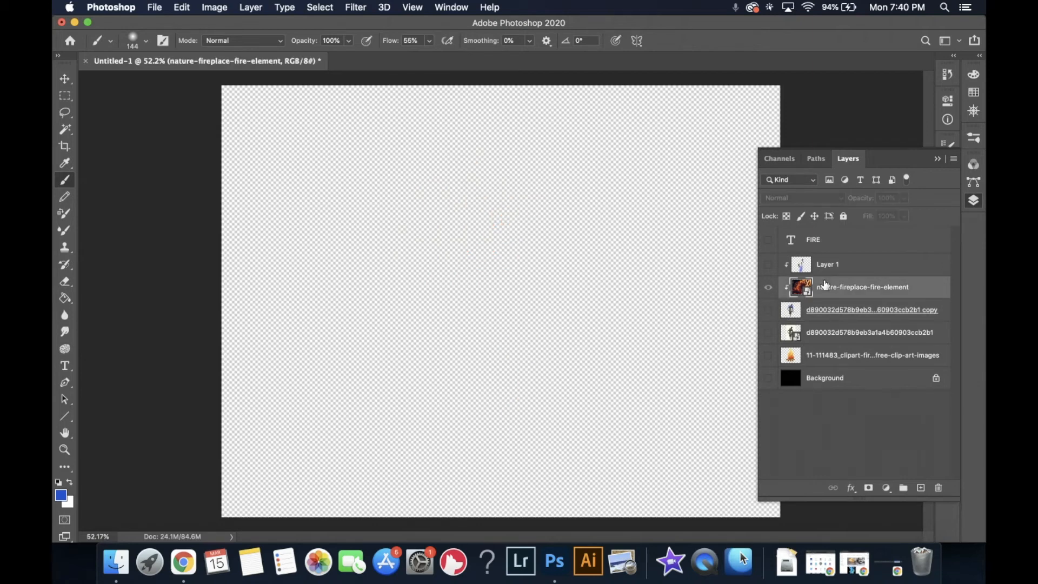
{"action": "mouse_move", "coordinate": [703, 535]}
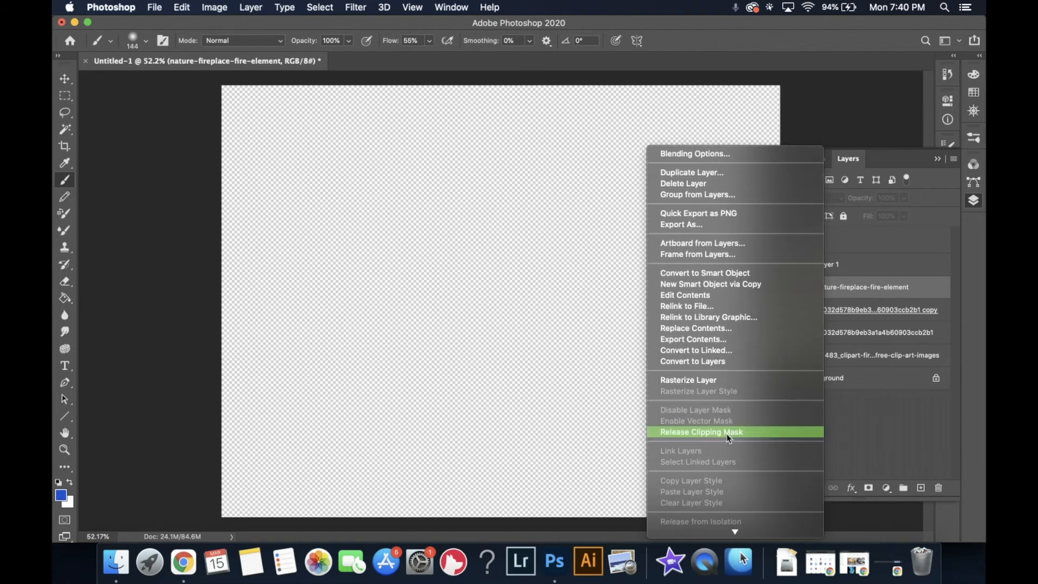
{"action": "left_click", "coordinate": [730, 430]}
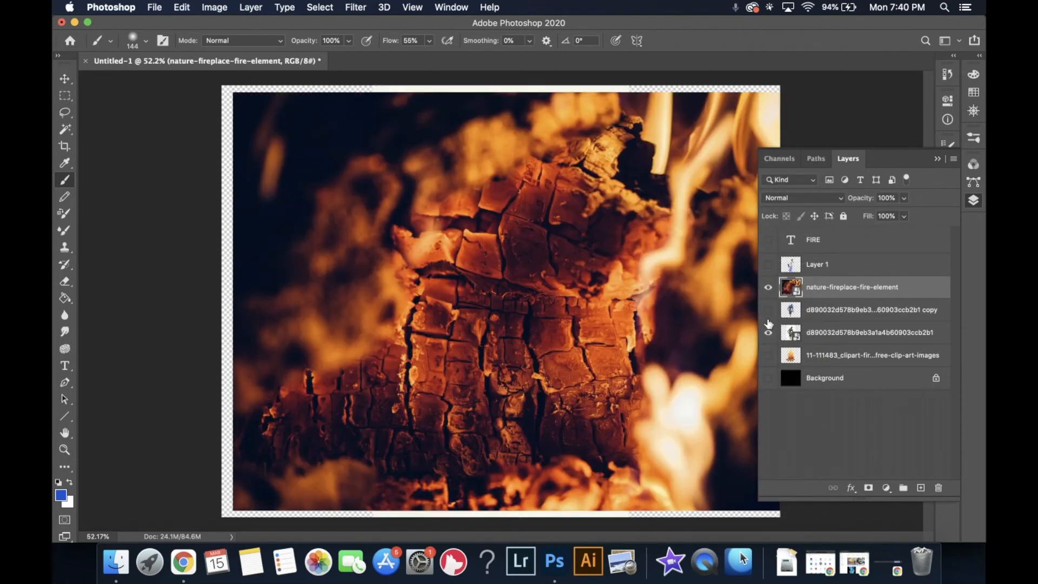
- Show the background, move the fire photo below the figure copy, and clip it to the original figure layer
{"action": "left_click", "coordinate": [769, 287]}
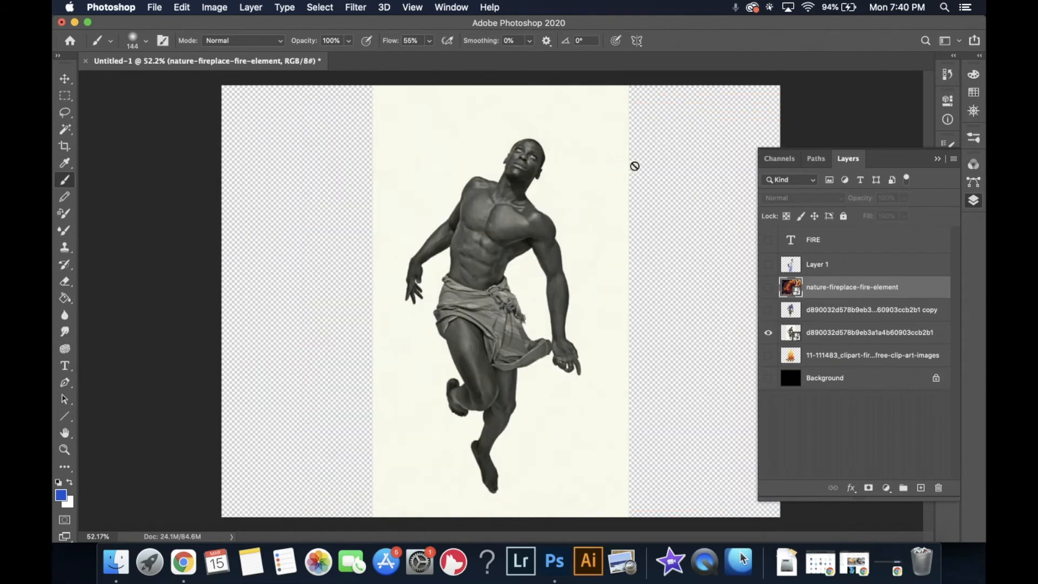
{"action": "left_click", "coordinate": [770, 380]}
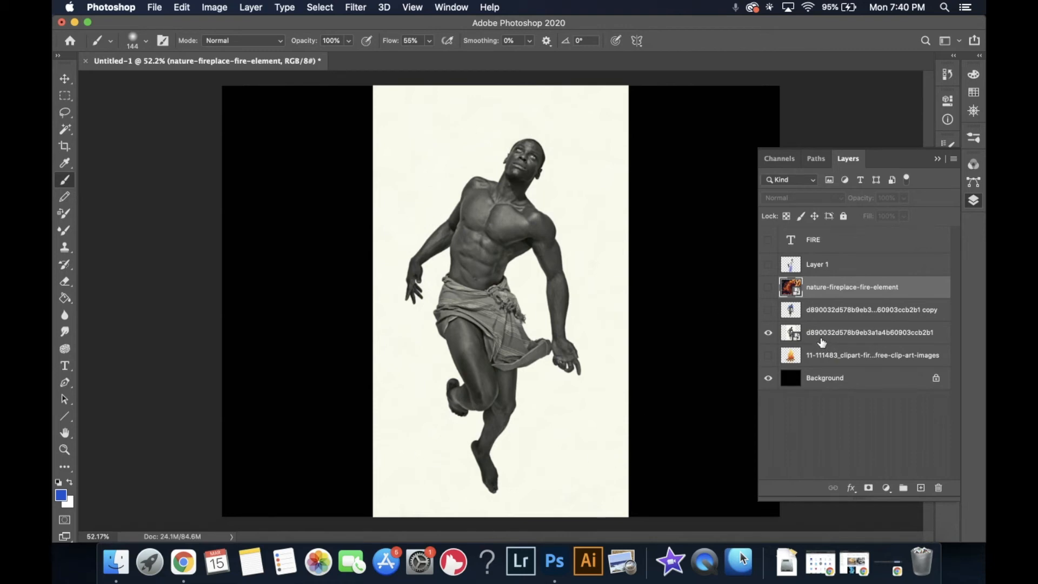
{"action": "left_click_drag", "start_coordinate": [812, 299], "coordinate": [812, 318]}
{"action": "right_click", "coordinate": [812, 318]}
{"action": "scroll", "coordinate": [748, 527], "scroll_direction": "down", "scroll_amount": 5}
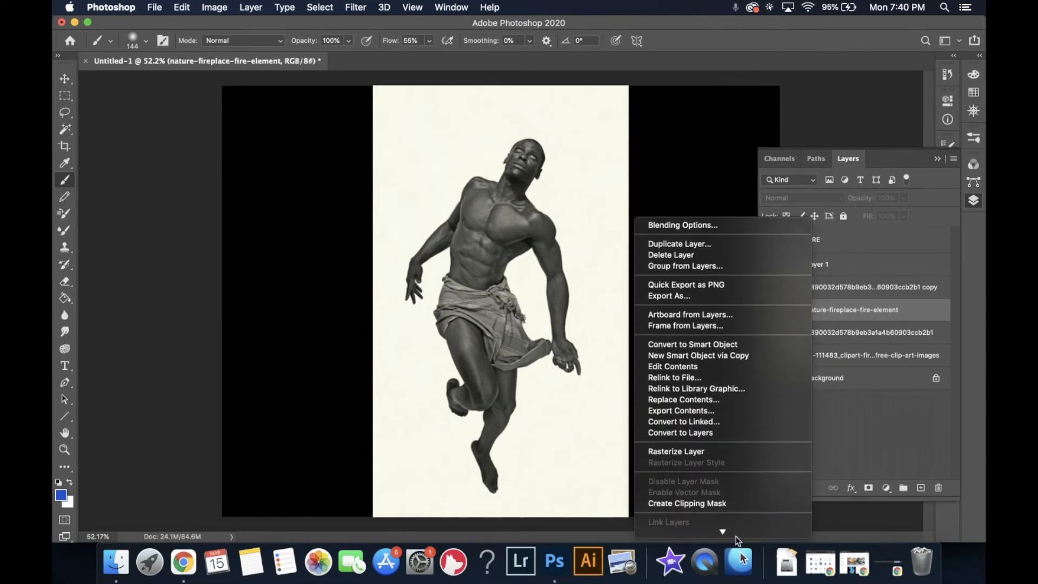
{"action": "left_click", "coordinate": [723, 436]}
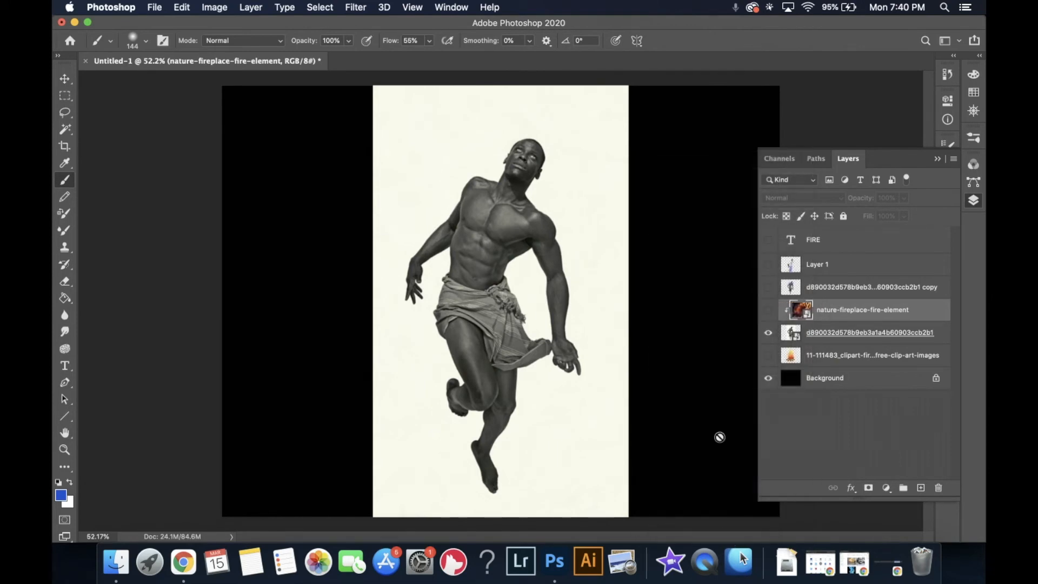
{"action": "left_click", "coordinate": [769, 311]}
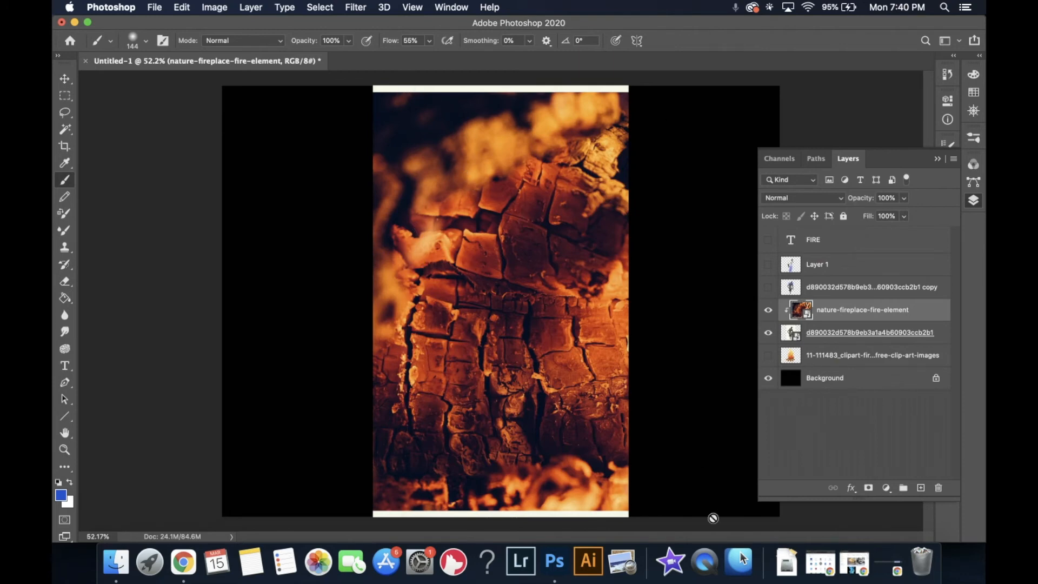
- Move the fire photo above the figure copy layer and clip it to the figure copy
{"action": "left_click_drag", "start_coordinate": [830, 312], "coordinate": [826, 287]}
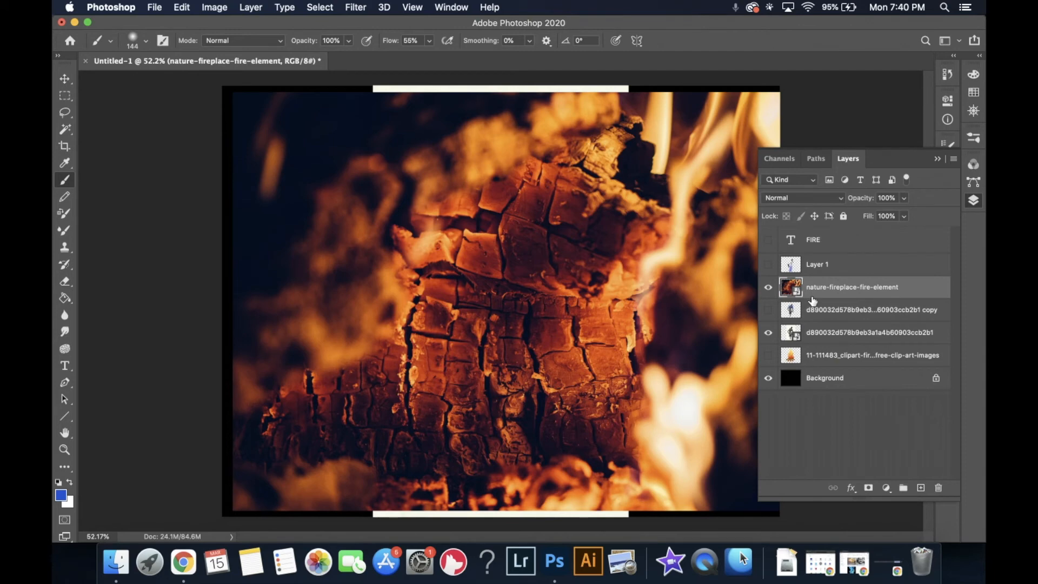
{"action": "right_click", "coordinate": [813, 301]}
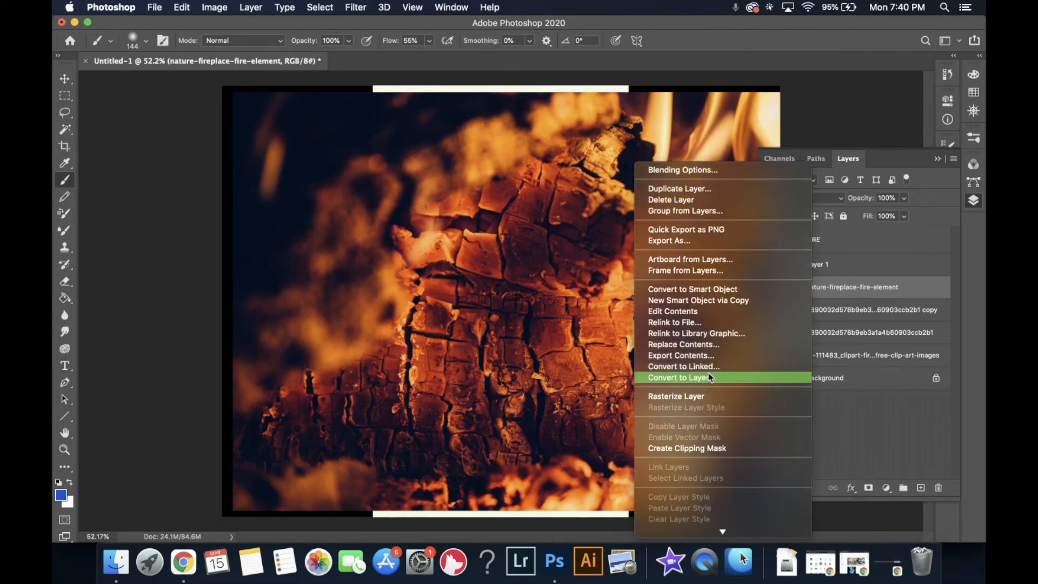
{"action": "left_click", "coordinate": [698, 448]}
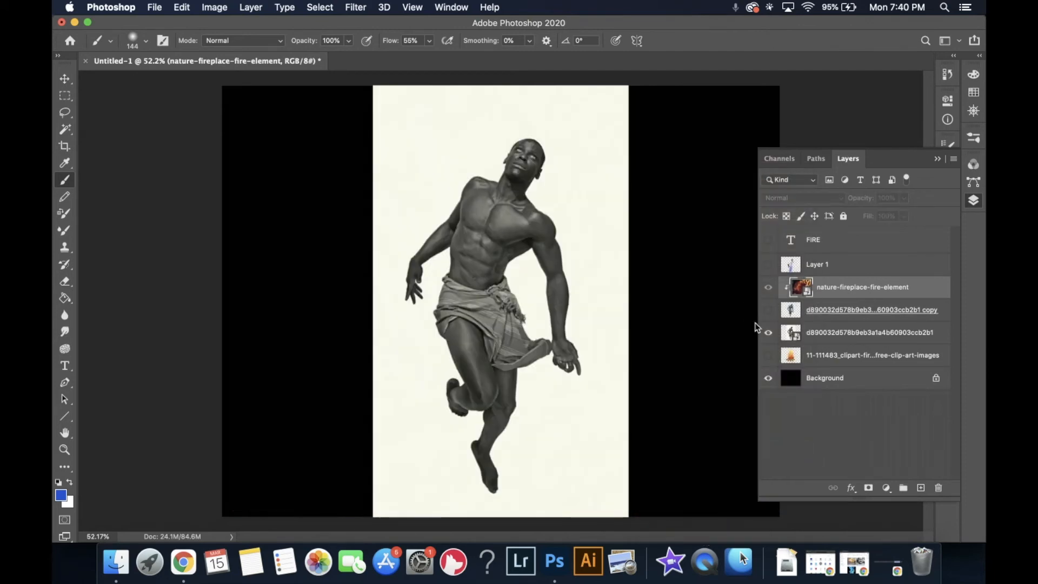
- Hide the original figure layer and show the figure copy, toggling its visibility to compare the fire-filled silhouette
{"action": "left_click", "coordinate": [768, 332]}
{"action": "left_click", "coordinate": [767, 310]}
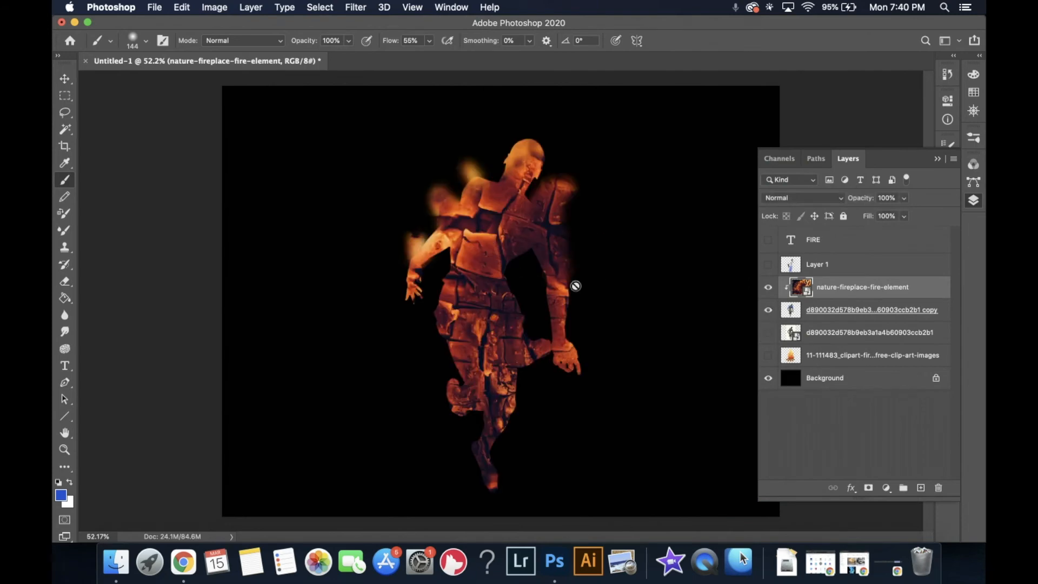
{"action": "left_click", "coordinate": [768, 309]}
{"action": "left_click", "coordinate": [768, 309]}
{"action": "left_click", "coordinate": [767, 310]}
{"action": "left_click", "coordinate": [768, 288]}
- Release the fire photo's clipping mask and move it to the top of the layer stack
{"action": "right_click", "coordinate": [830, 292]}
{"action": "left_click", "coordinate": [724, 430]}
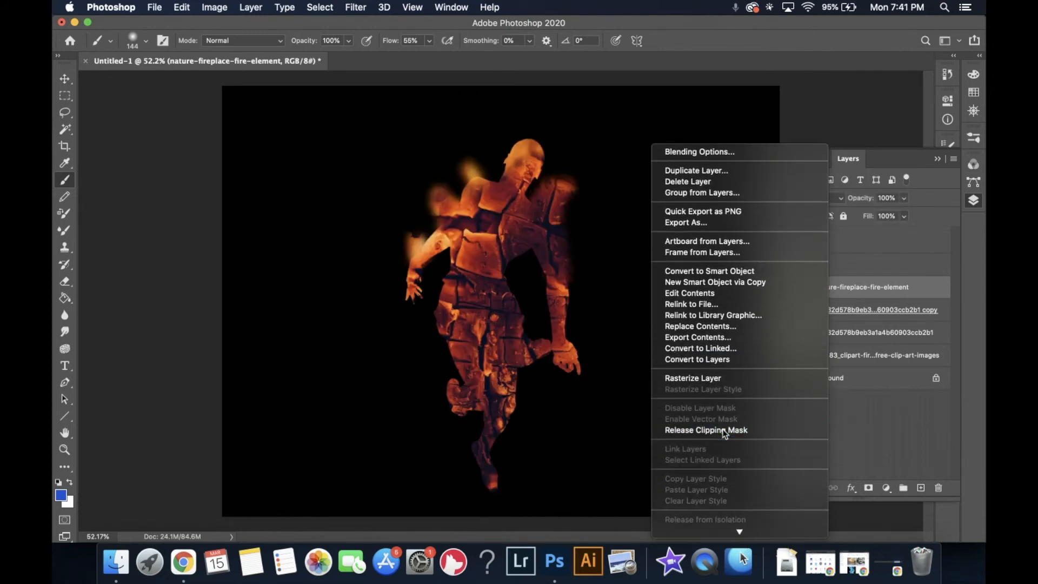
{"action": "left_click_drag", "start_coordinate": [822, 292], "coordinate": [771, 250]}
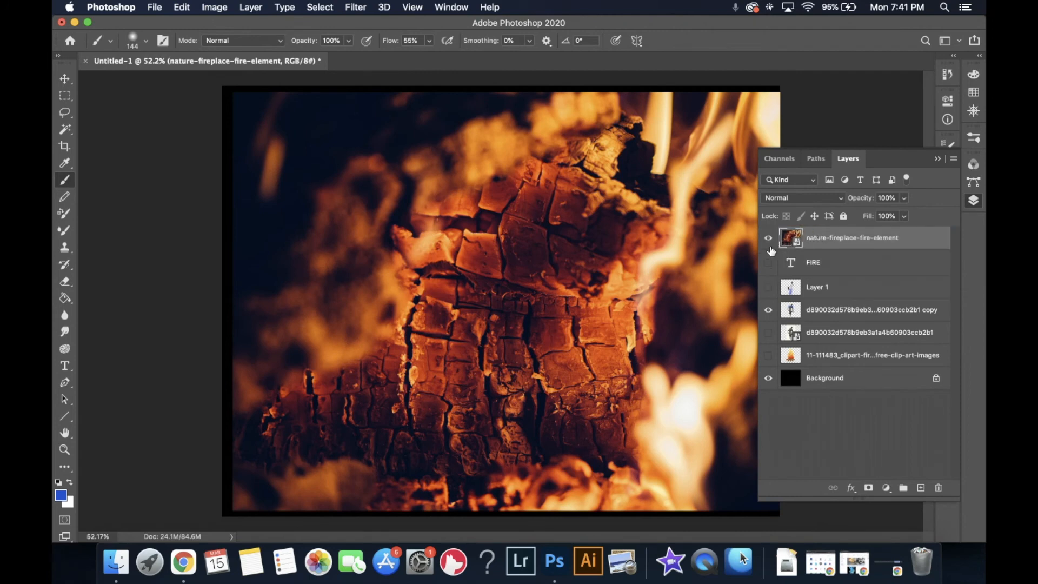
- Hide the figure copy layer and clip the fire photo to the FIRE text layer
{"action": "left_click", "coordinate": [768, 238]}
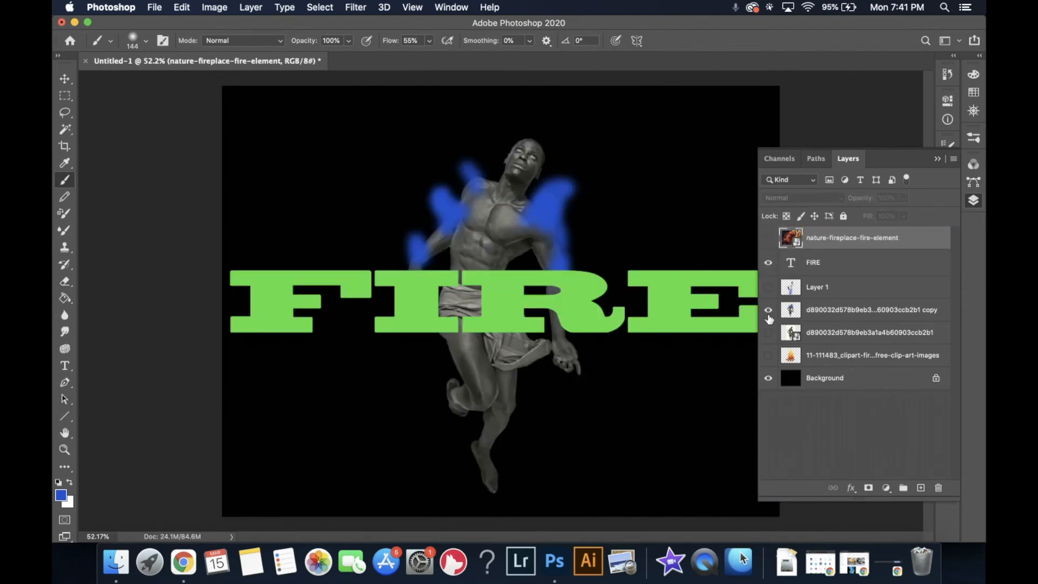
{"action": "left_click", "coordinate": [769, 310]}
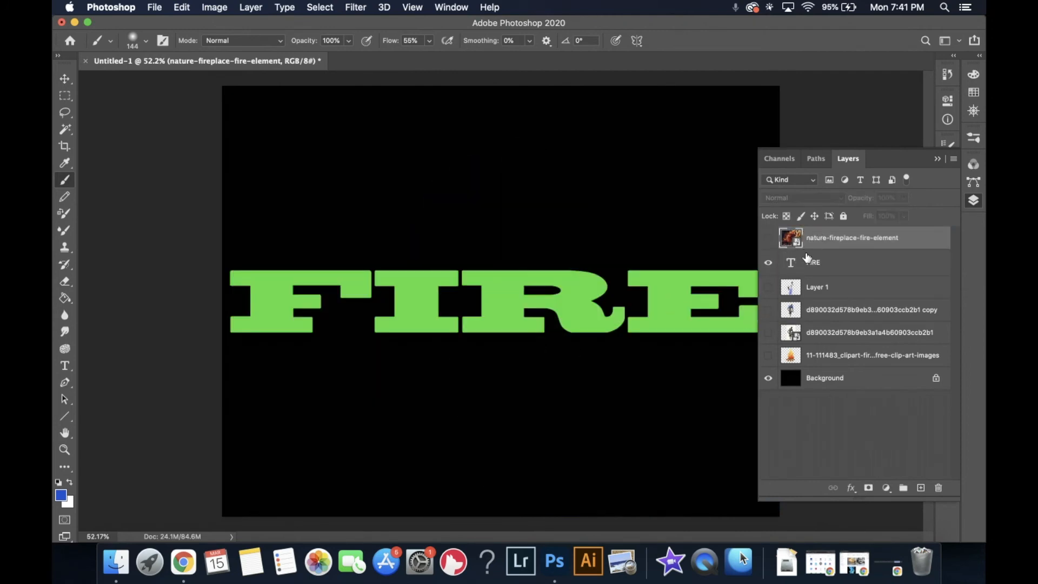
{"action": "left_click", "coordinate": [769, 238]}
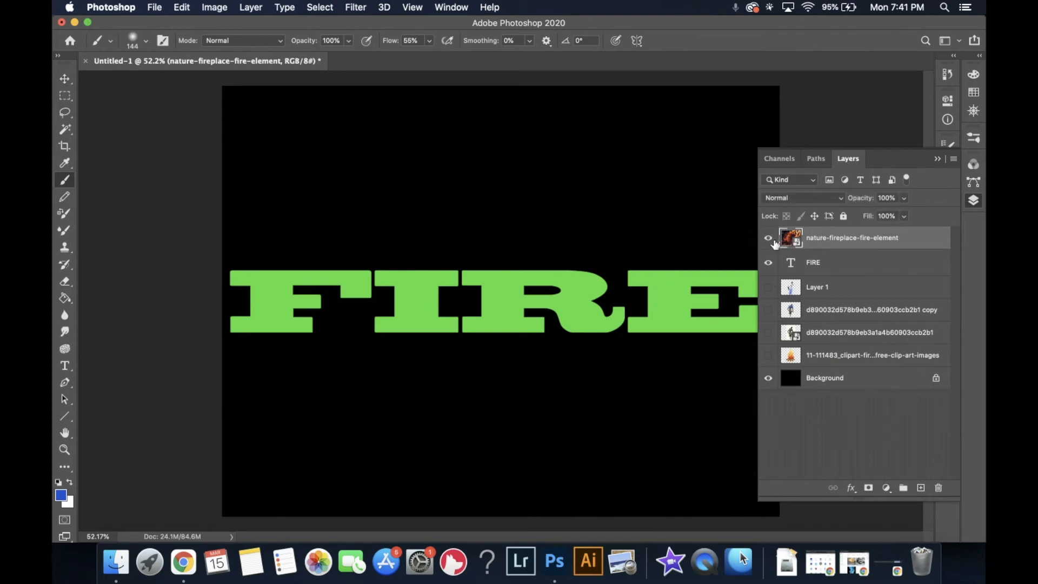
{"action": "right_click", "coordinate": [808, 244]}
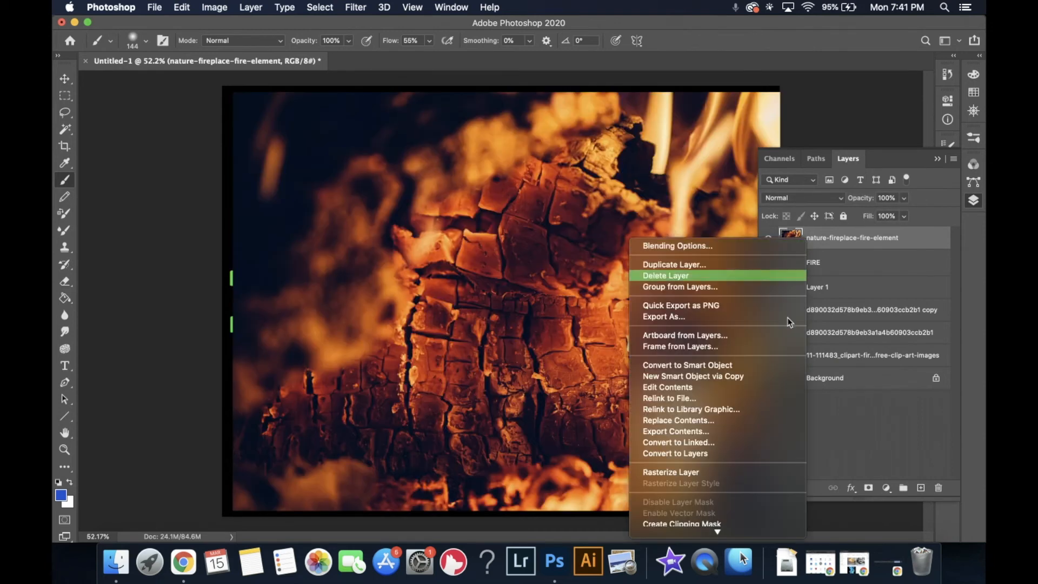
{"action": "left_click", "coordinate": [722, 521]}
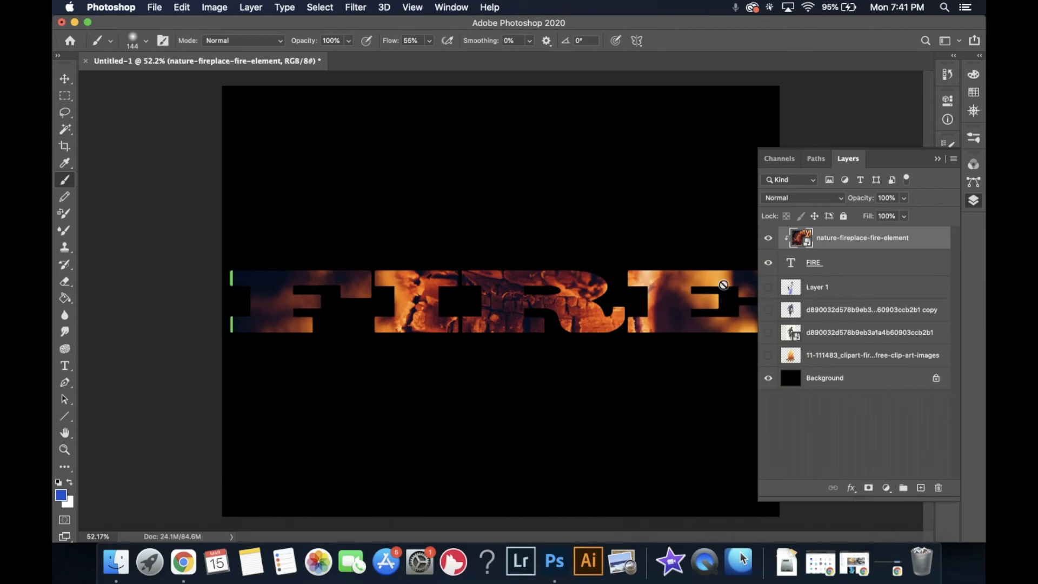
- Free-transform the fire photo, stretching it wider and taller to enlarge the texture inside the lettering
{"action": "left_click", "coordinate": [972, 203]}
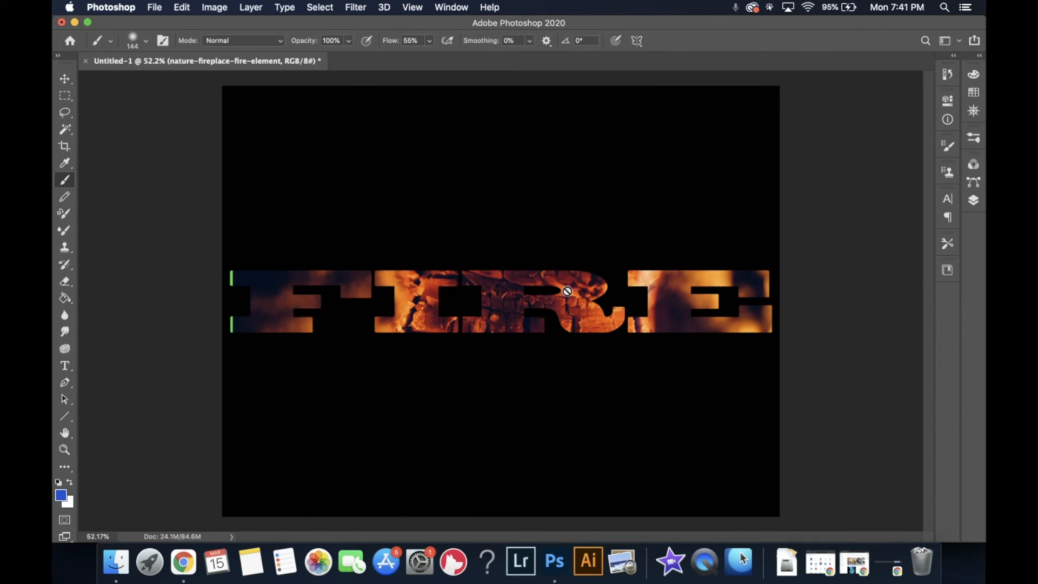
{"action": "left_click", "coordinate": [974, 201]}
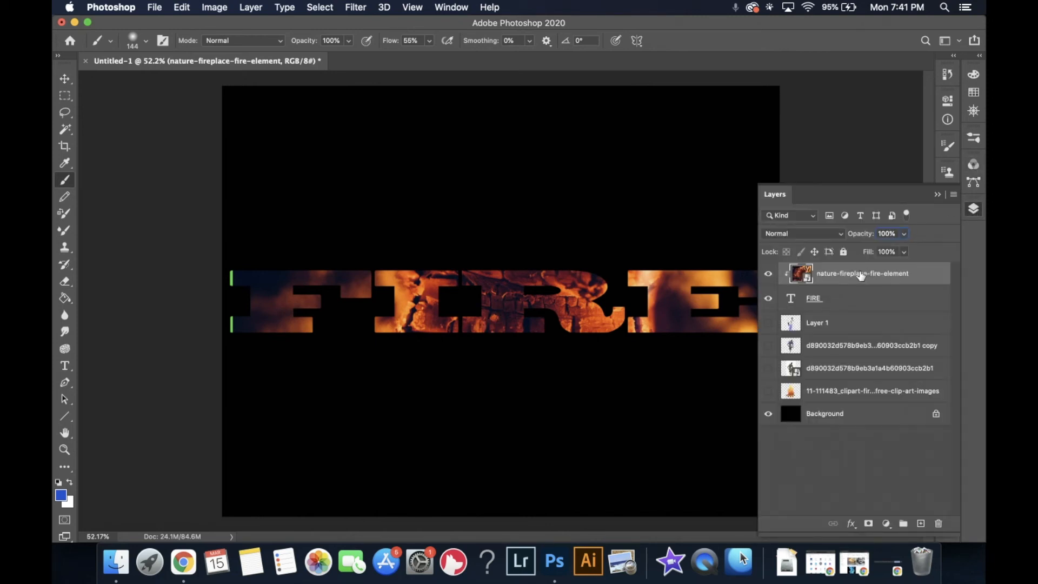
{"action": "key", "text": "super+t"}
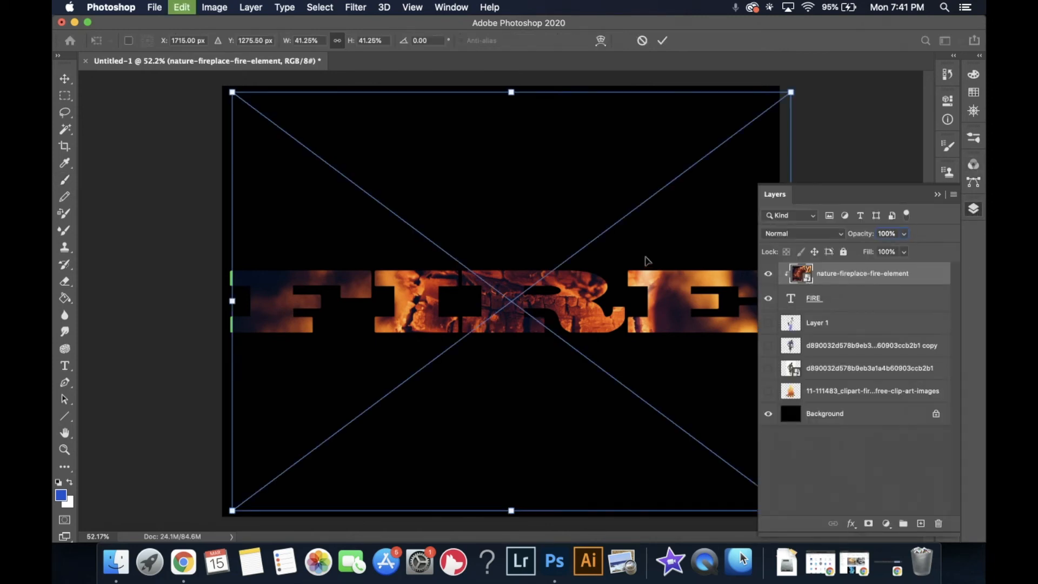
{"action": "left_click_drag", "start_coordinate": [233, 300], "coordinate": [107, 301]}
{"action": "left_click_drag", "start_coordinate": [377, 312], "coordinate": [354, 455]}
{"action": "key", "text": "Return"}
{"action": "key", "text": "b"}
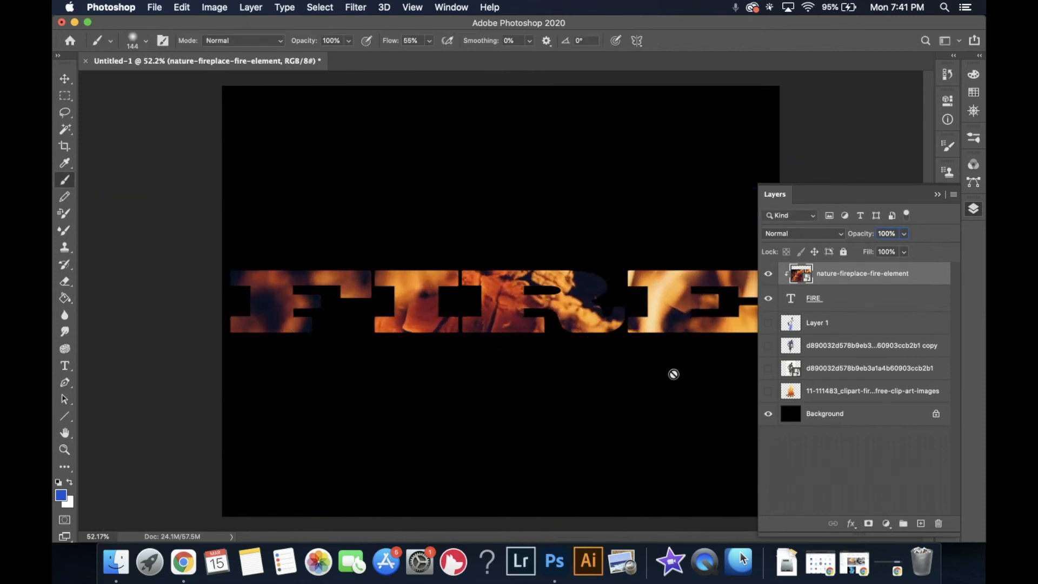
{"action": "left_click", "coordinate": [973, 211]}
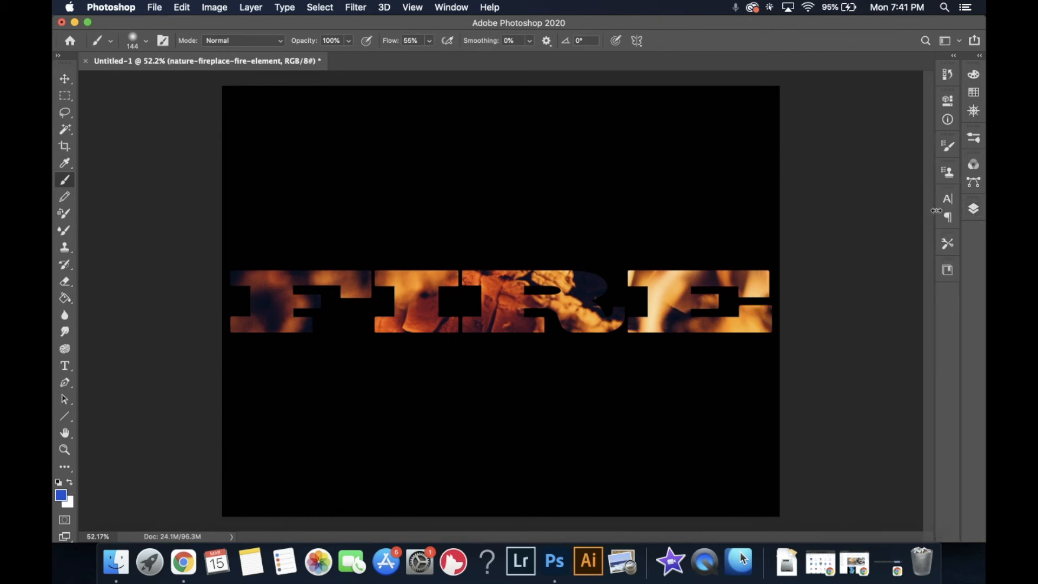
{"action": "left_click", "coordinate": [281, 42]}
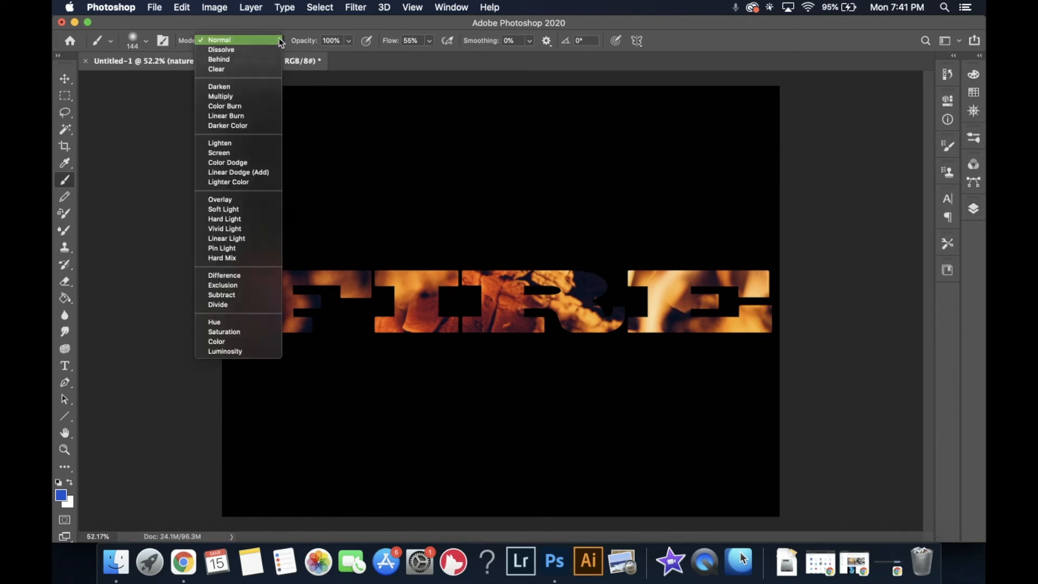
{"action": "left_click", "coordinate": [278, 40]}
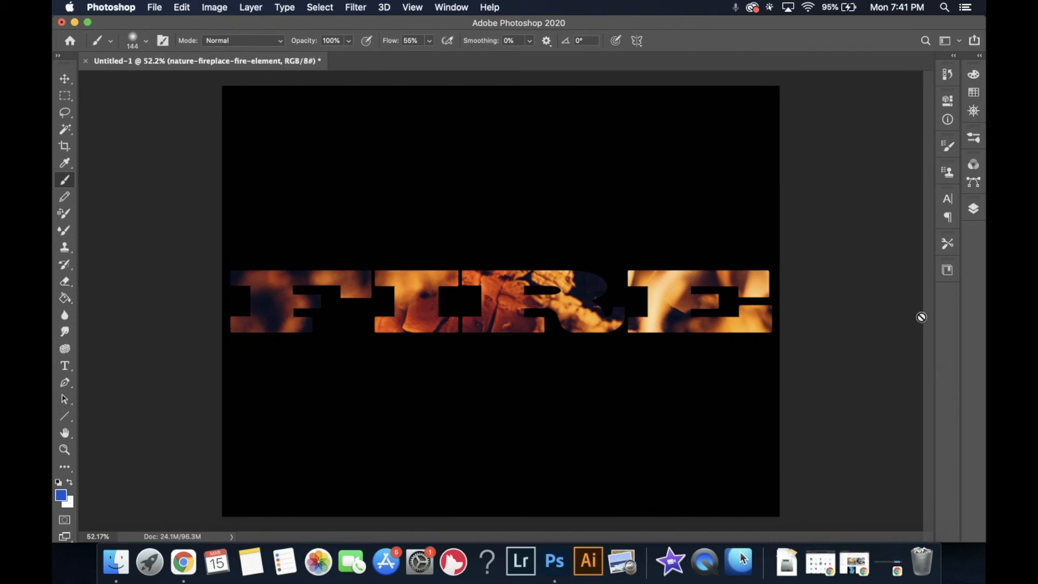
{"action": "left_click", "coordinate": [974, 210]}
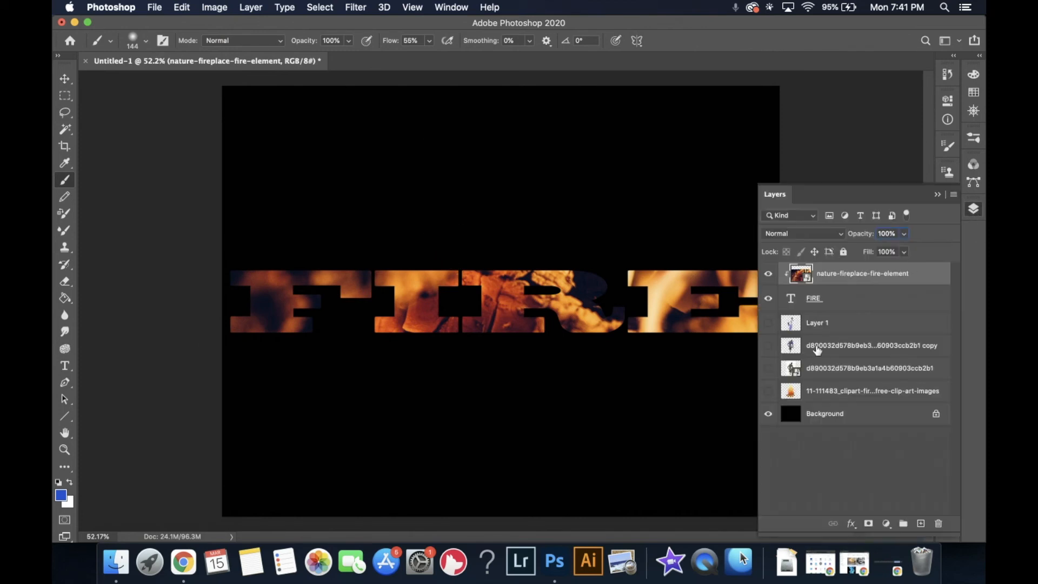
- Try restyling the FIRE text in Luminari at 239 pt
{"action": "left_click", "coordinate": [832, 312]}
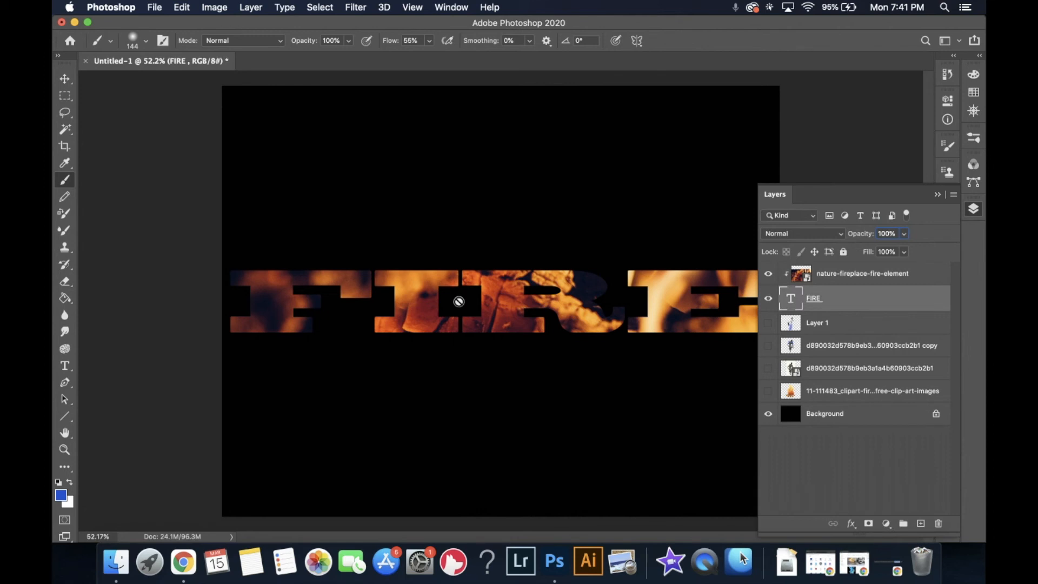
{"action": "key", "text": "t"}
{"action": "left_click", "coordinate": [528, 309]}
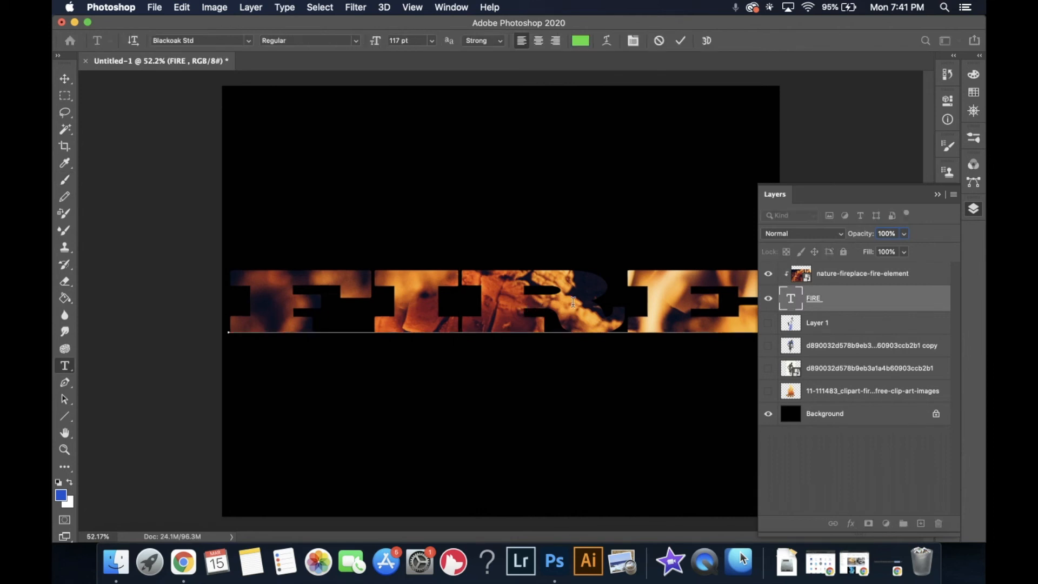
{"action": "left_click_drag", "start_coordinate": [701, 292], "coordinate": [290, 308]}
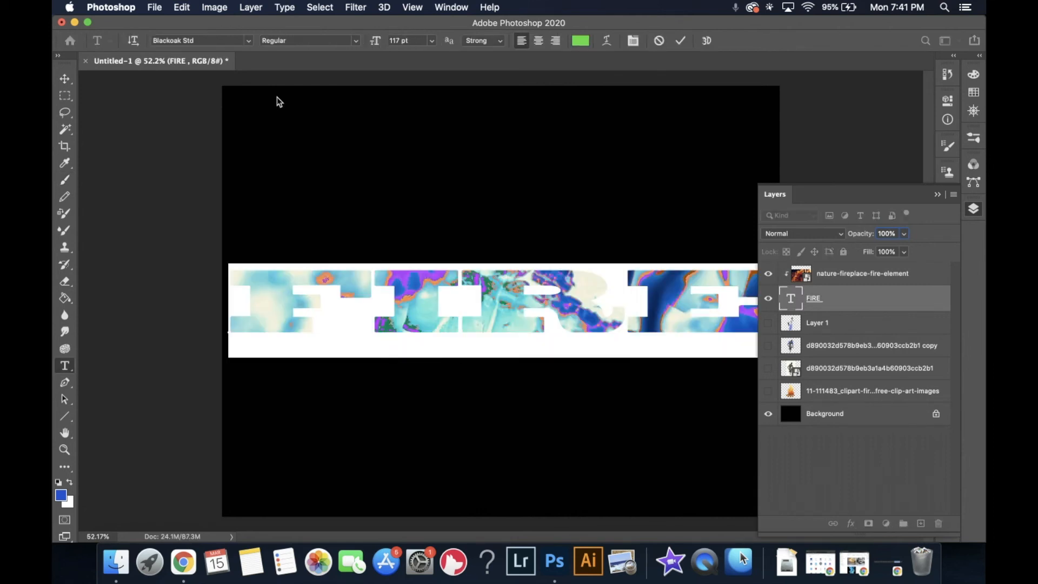
{"action": "left_click", "coordinate": [243, 41]}
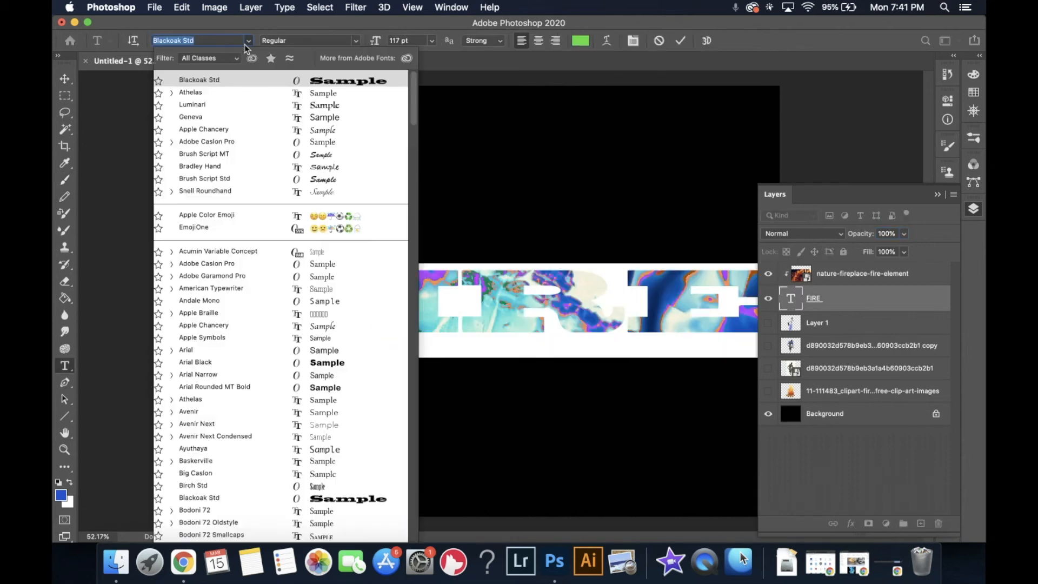
{"action": "left_click", "coordinate": [261, 106]}
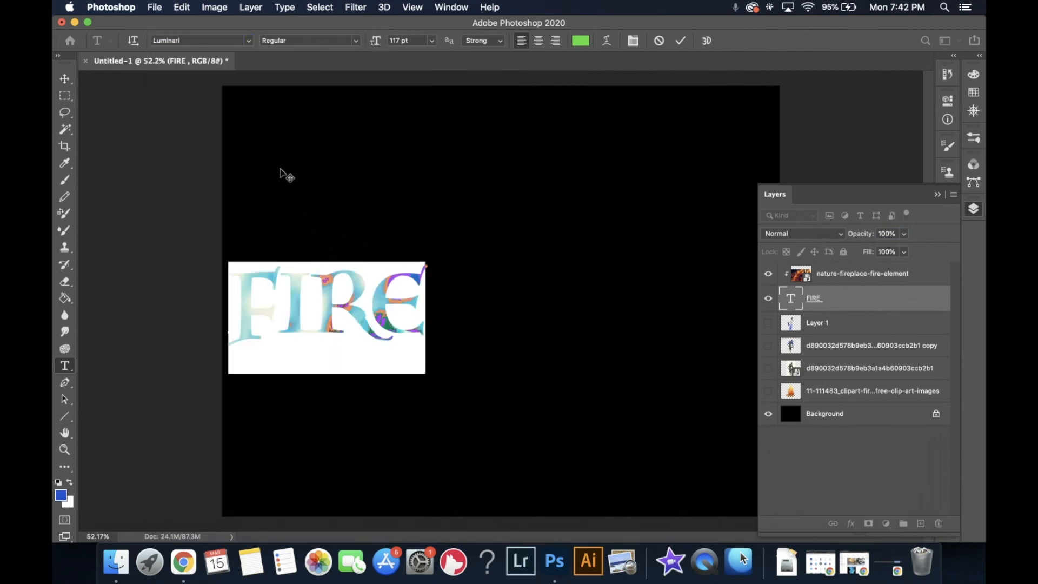
{"action": "left_click", "coordinate": [435, 316]}
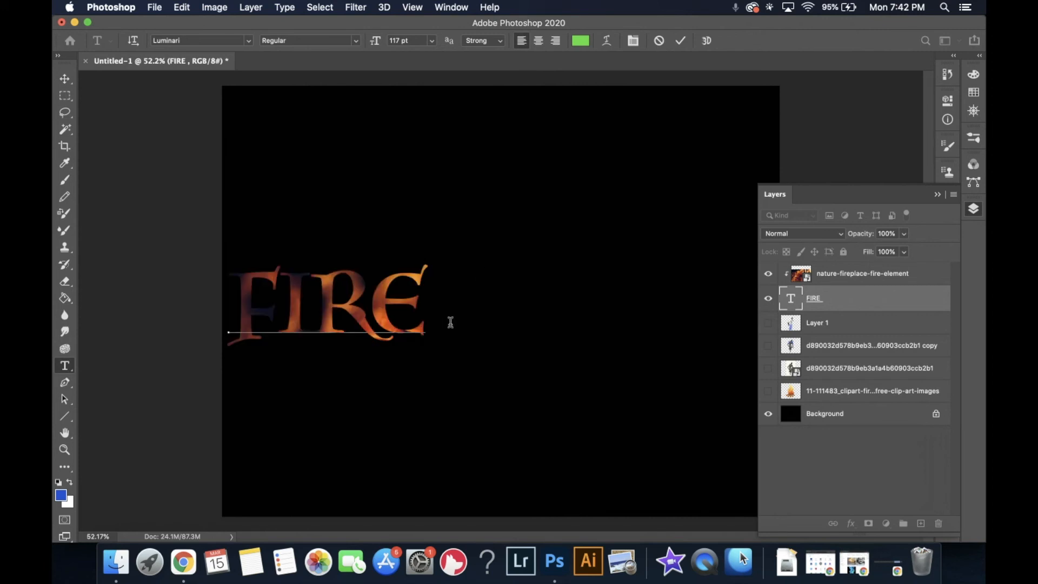
{"action": "left_click_drag", "start_coordinate": [429, 323], "coordinate": [233, 305]}
{"action": "left_click_drag", "start_coordinate": [376, 40], "coordinate": [456, 46]}
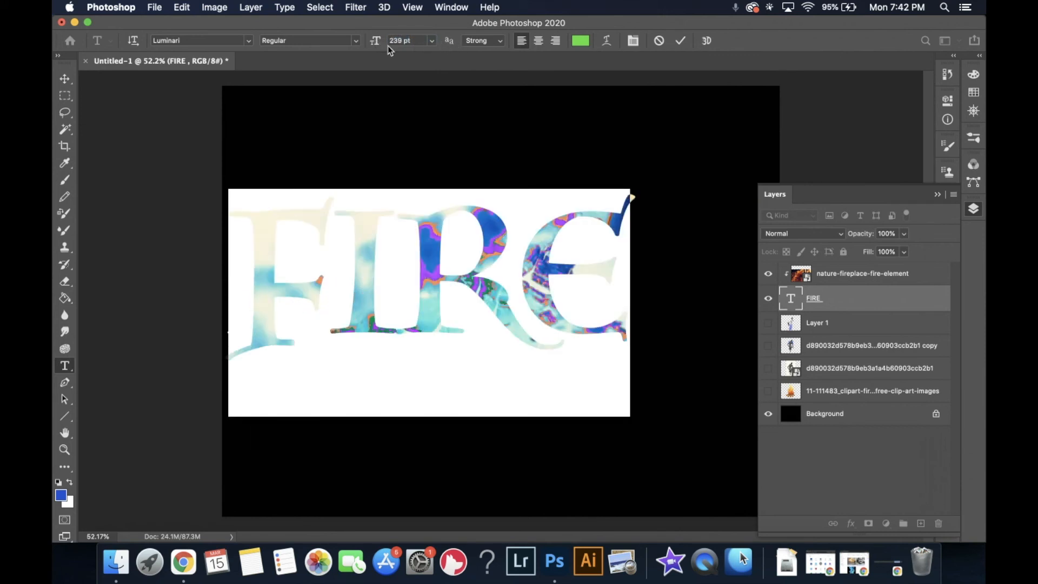
{"action": "left_click", "coordinate": [343, 43]}
{"action": "left_click", "coordinate": [346, 32]}
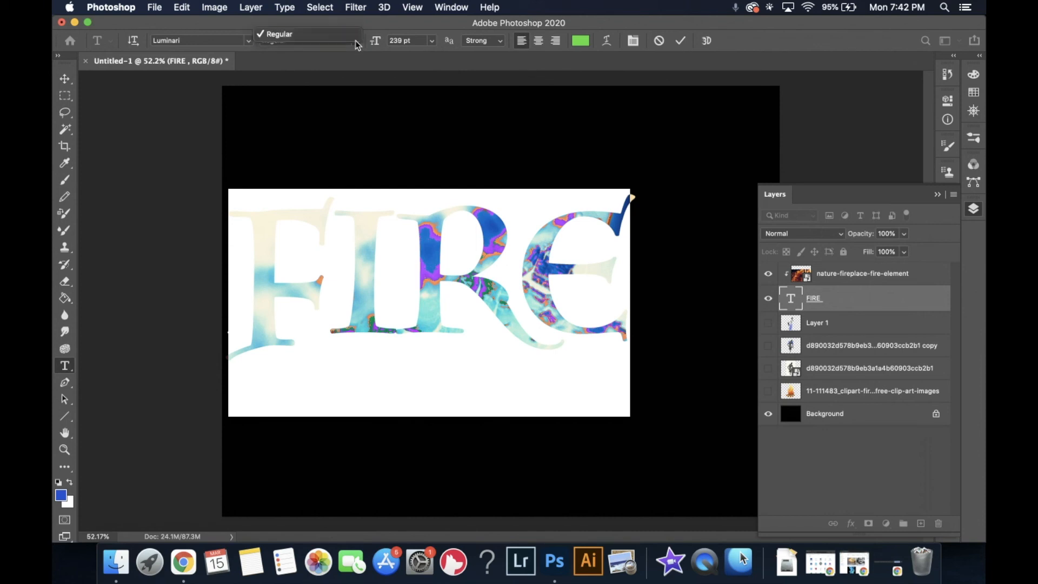
{"action": "left_click", "coordinate": [501, 259]}
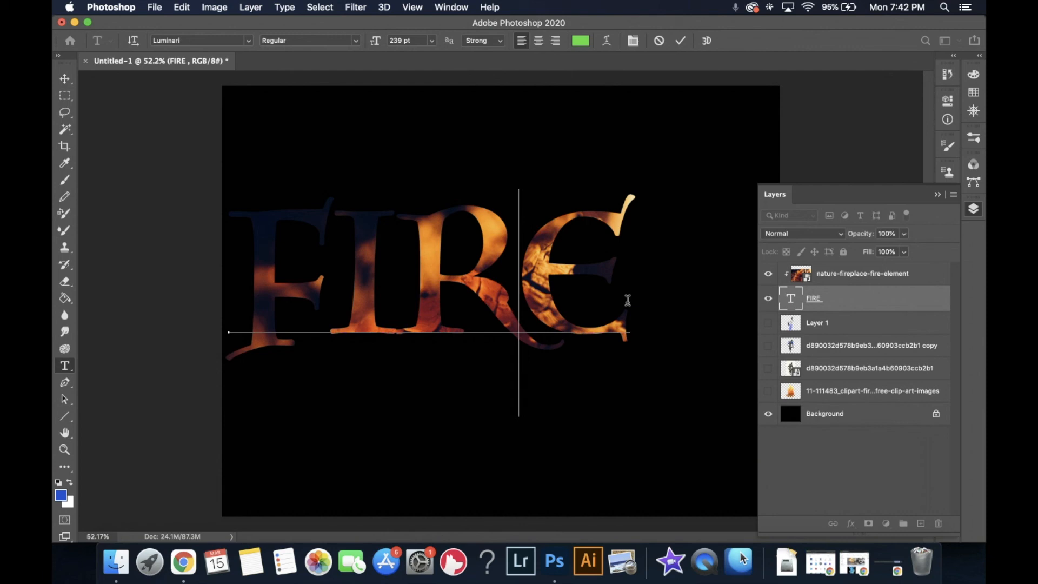
{"action": "left_click_drag", "start_coordinate": [626, 300], "coordinate": [244, 281]}
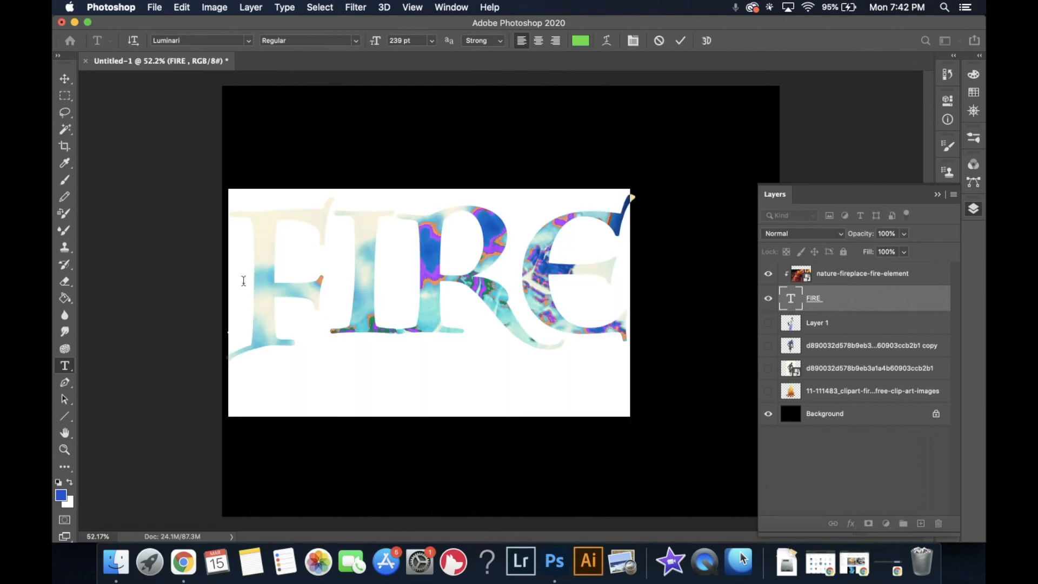
{"action": "key", "text": "super"}
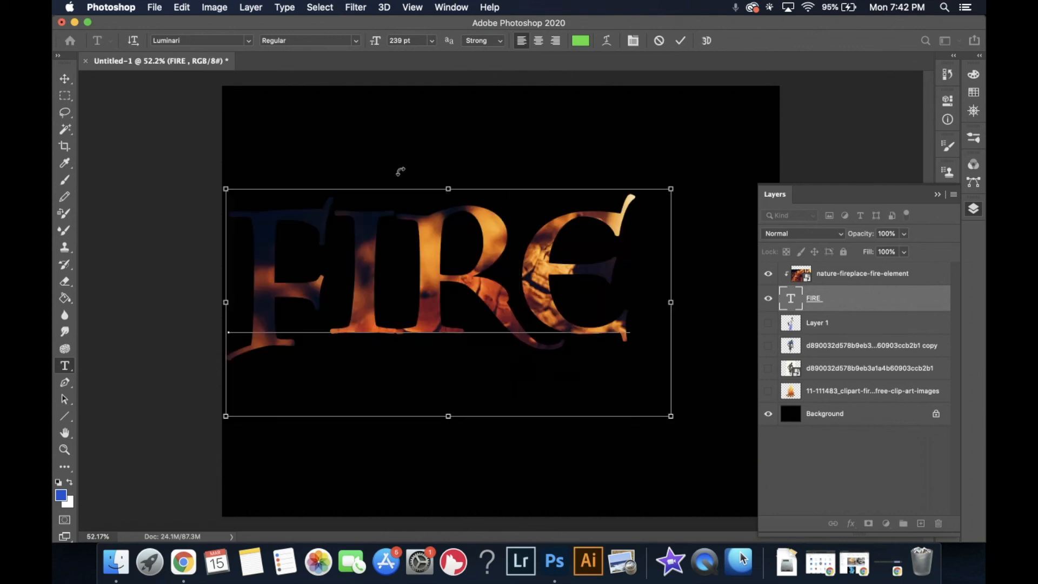
{"action": "key", "text": "super"}
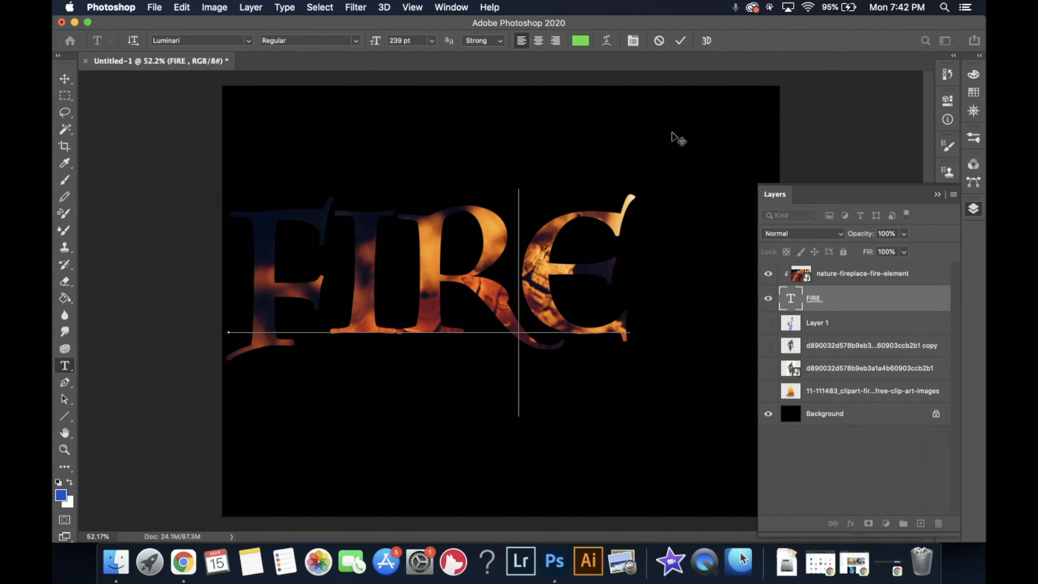
{"action": "left_click", "coordinate": [680, 41]}
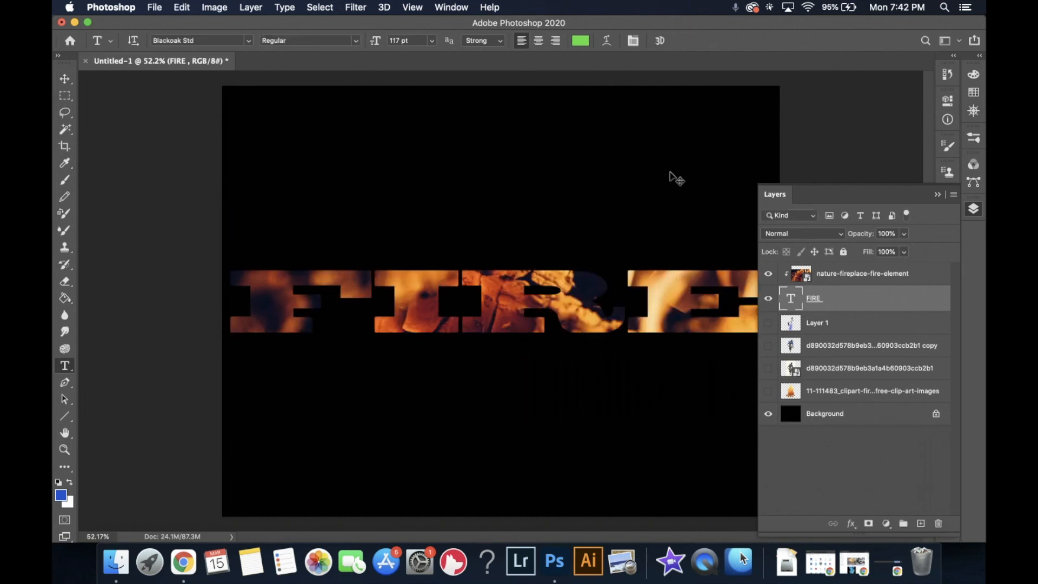
- Increase the FIRE text's vertical scale in the Character panel to make the letters taller
{"action": "left_click", "coordinate": [979, 210]}
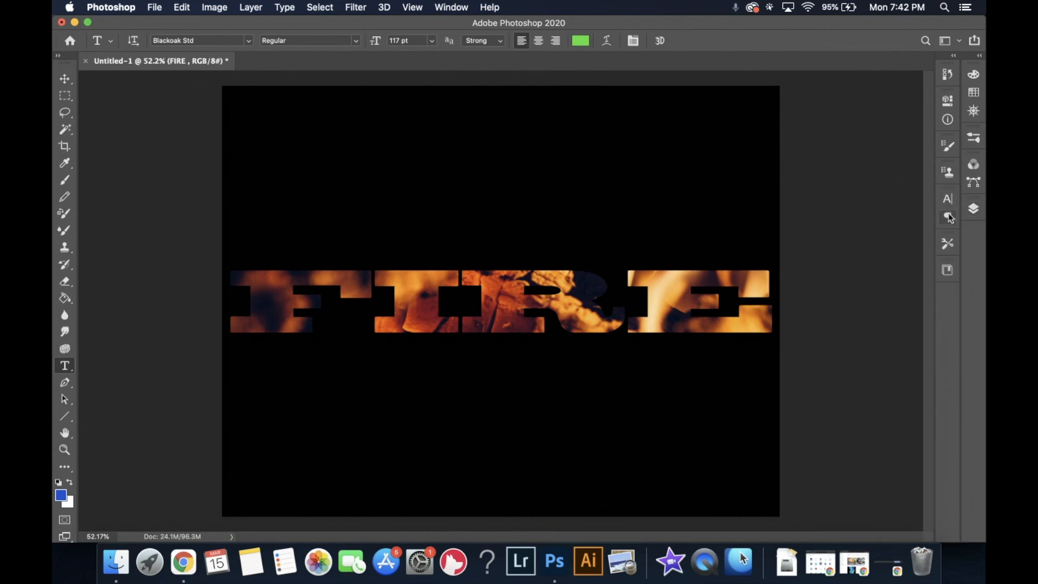
{"action": "left_click", "coordinate": [948, 217]}
{"action": "left_click", "coordinate": [950, 204]}
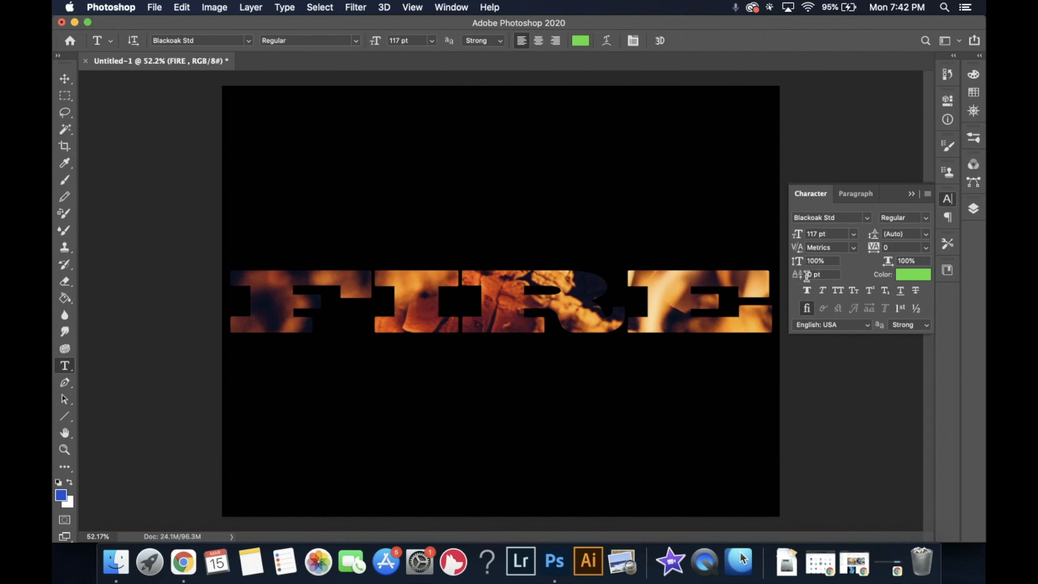
{"action": "left_click_drag", "start_coordinate": [799, 263], "coordinate": [842, 265]}
{"action": "left_click", "coordinate": [973, 209]}
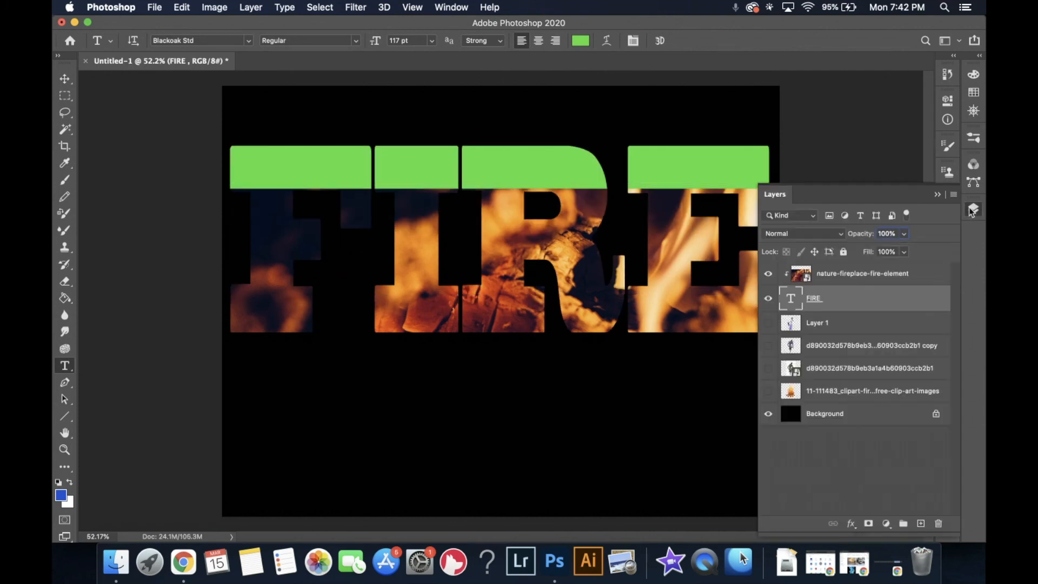
- Select the fire photo layer and move it upward so the flames fill the FIRE lettering
{"action": "left_click", "coordinate": [831, 281]}
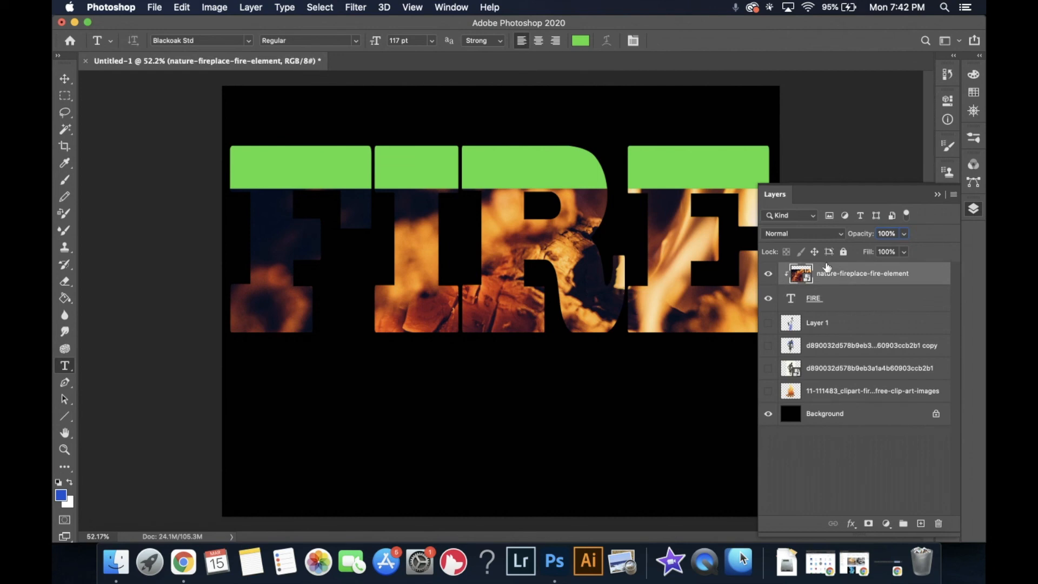
{"action": "key", "text": "v"}
{"action": "left_click_drag", "start_coordinate": [615, 288], "coordinate": [620, 243]}
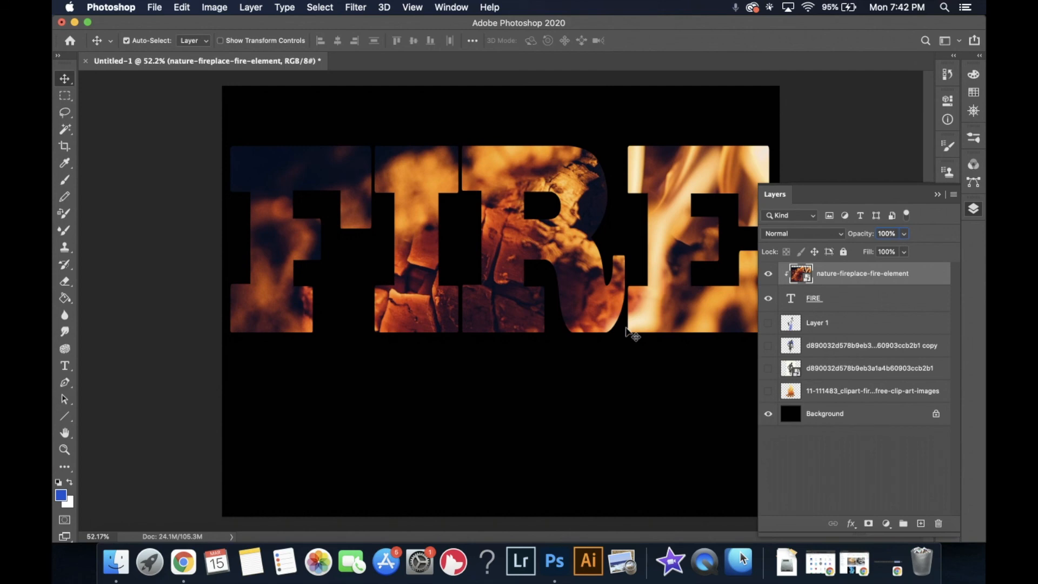
- Group the fire photo and FIRE text layers together and name the group Fire
{"action": "left_click", "coordinate": [846, 302], "text": "shift"}
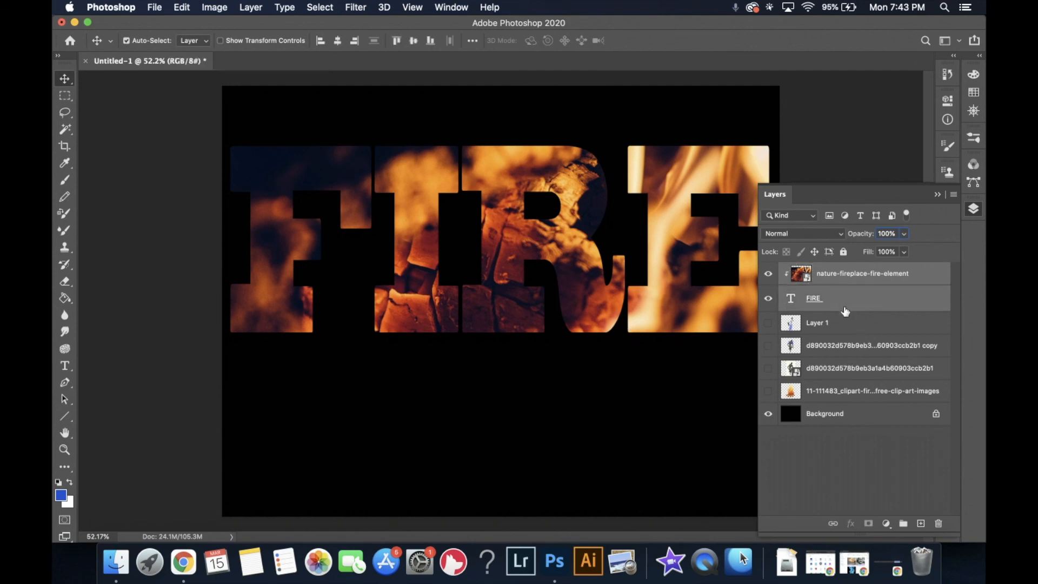
{"action": "left_click", "coordinate": [906, 528]}
{"action": "double_click", "coordinate": [817, 271]}
{"action": "type", "text": "F"}
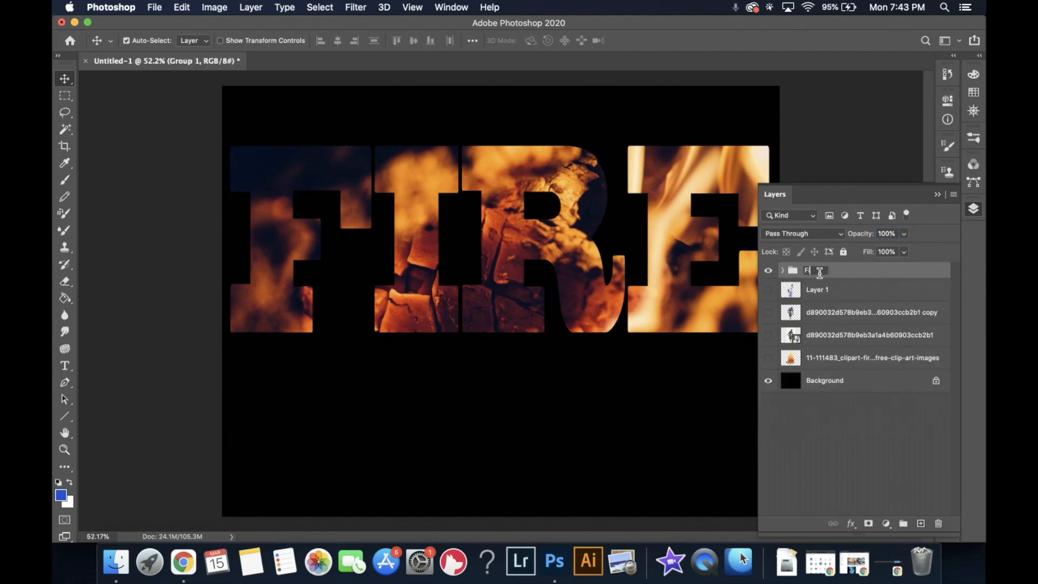
{"action": "type", "text": "ire"}
{"action": "key", "text": "Return"}
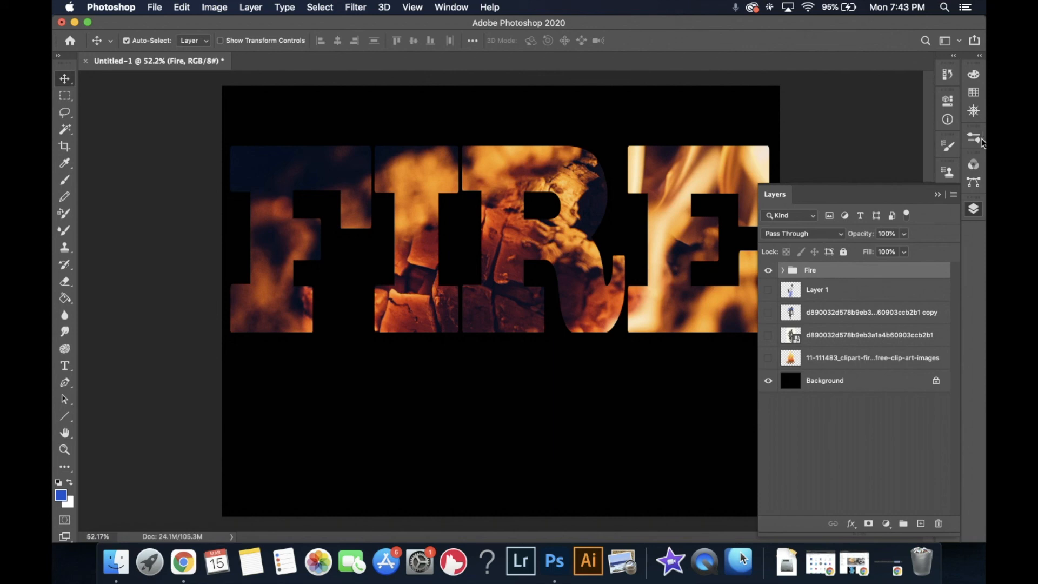
- Open the Character panel in place of the Layers panel
{"action": "left_click", "coordinate": [970, 212]}
{"action": "left_click", "coordinate": [971, 209]}
{"action": "left_click", "coordinate": [971, 211]}
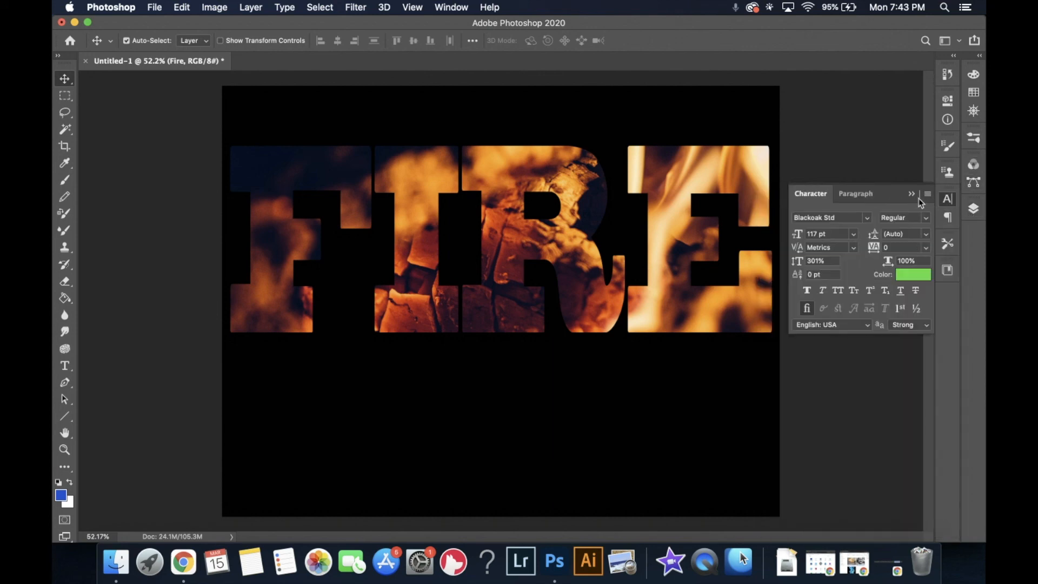